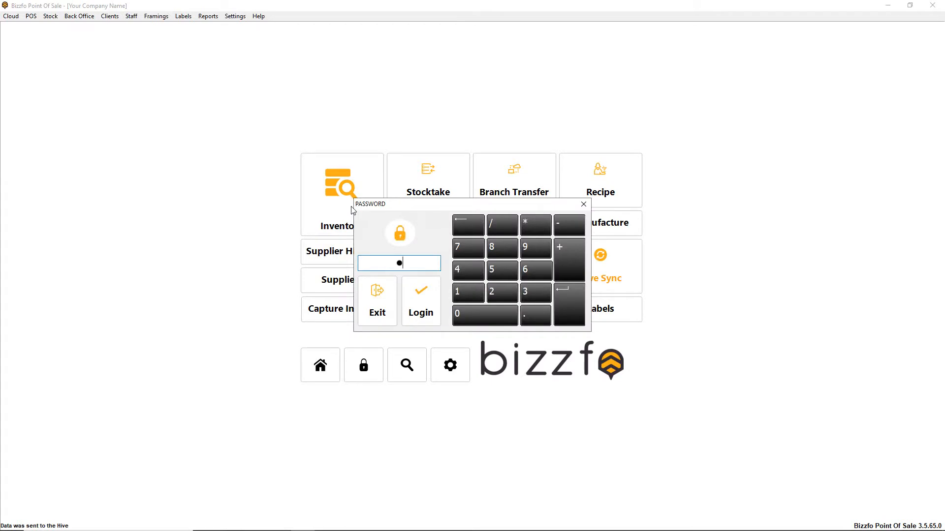
Submit the entered login password to open the protected screen
key("Return")
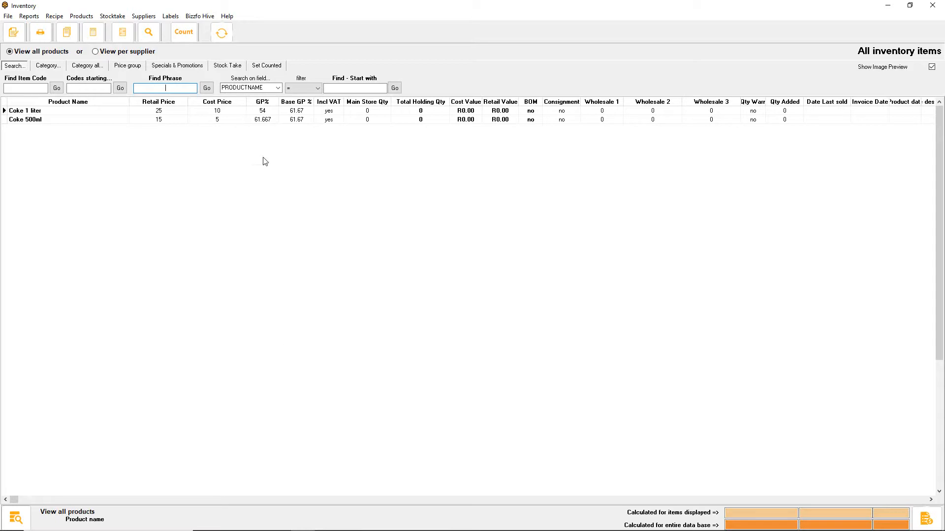
Switch to Chrome and load google.com in place of the Getting Help page
key("super")
left_click(204, 523)
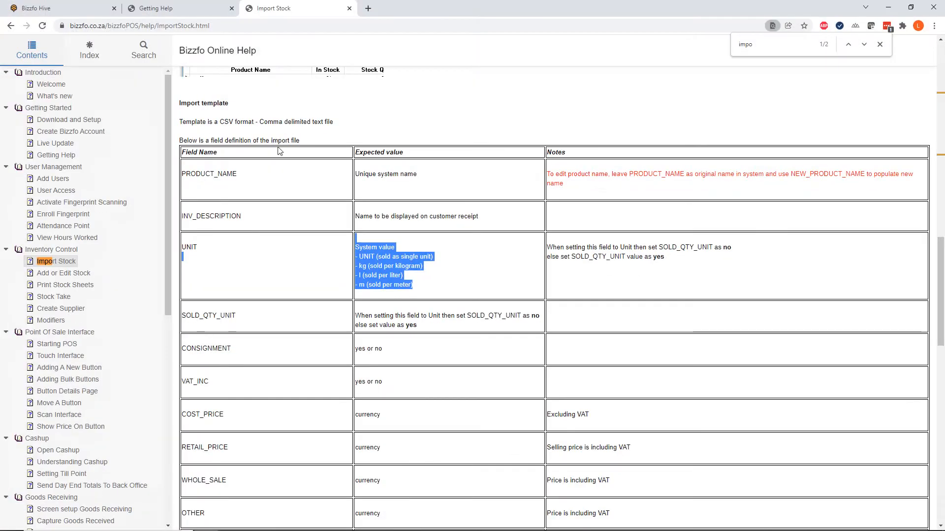
left_click(163, 8)
left_click(247, 25)
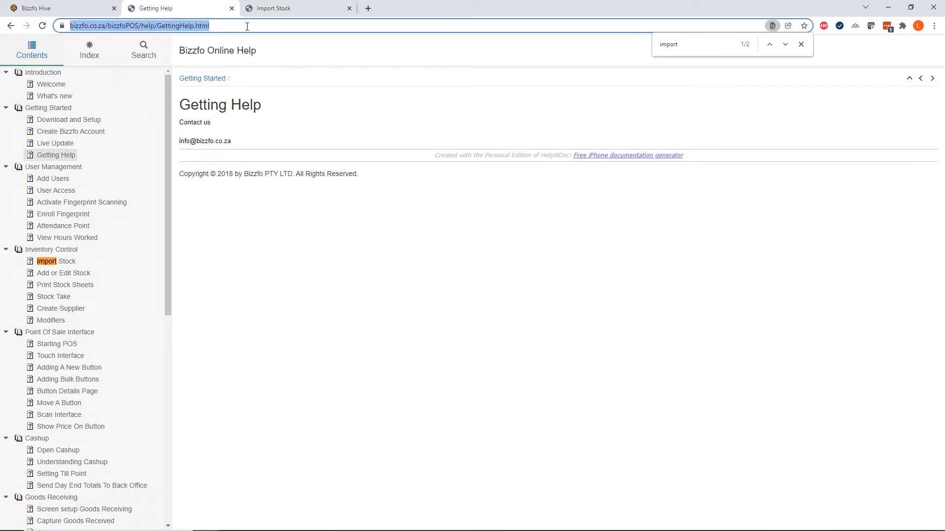
type("google.com")
key("Return")
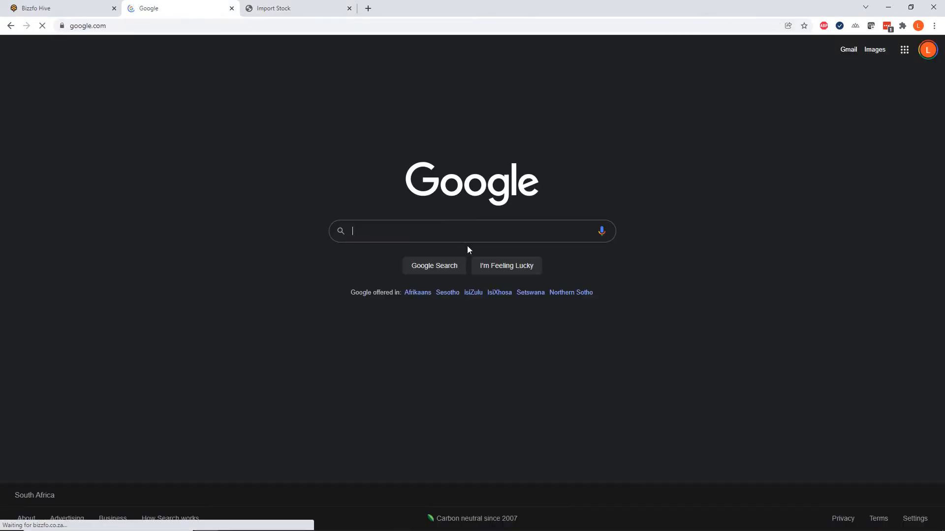
Search Google for "bizzfo help" and open the Getting Help - Bizzfo result
left_click(428, 229)
type("bizzfo ")
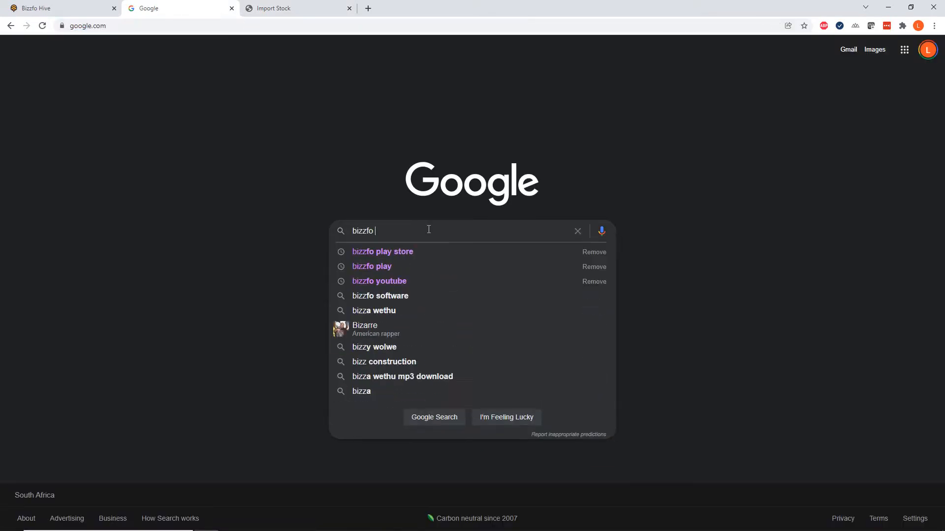
type("help")
key("Return")
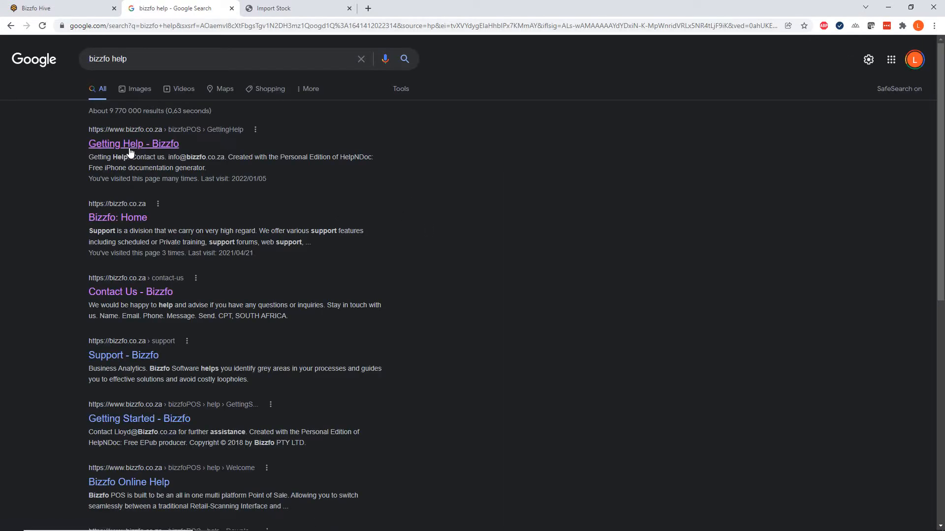
left_click(130, 152)
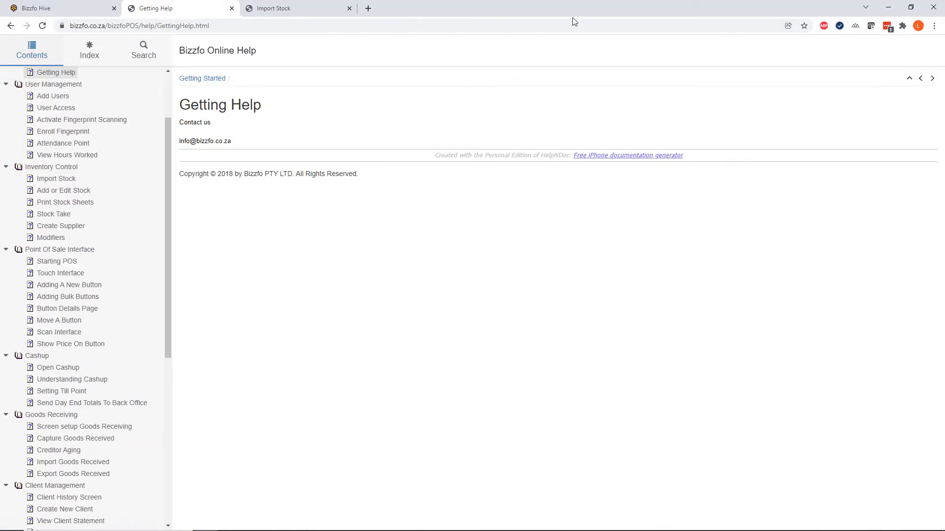
Find "import" on the help page and open the Import Stock topic under Inventory Control
key("ctrl+f")
type("impo")
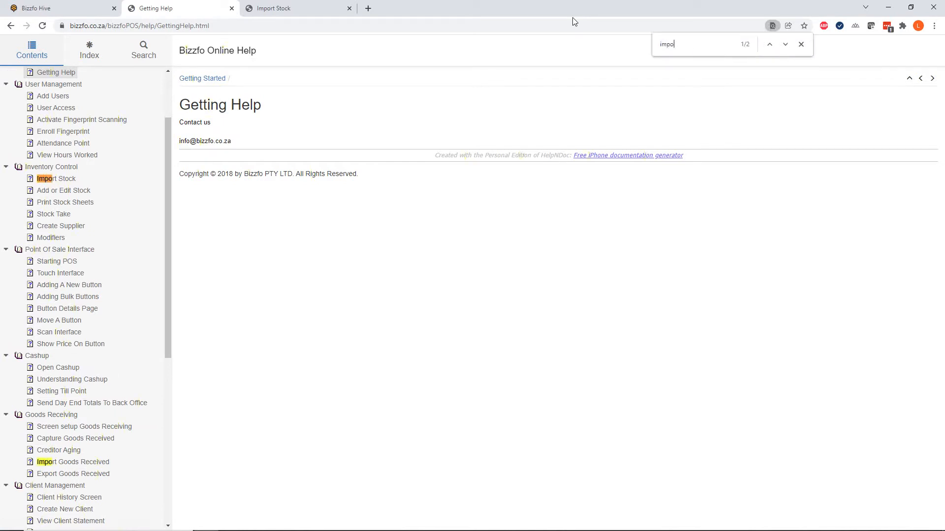
type("rt")
key("Return")
scroll(85, 194, "up", 2)
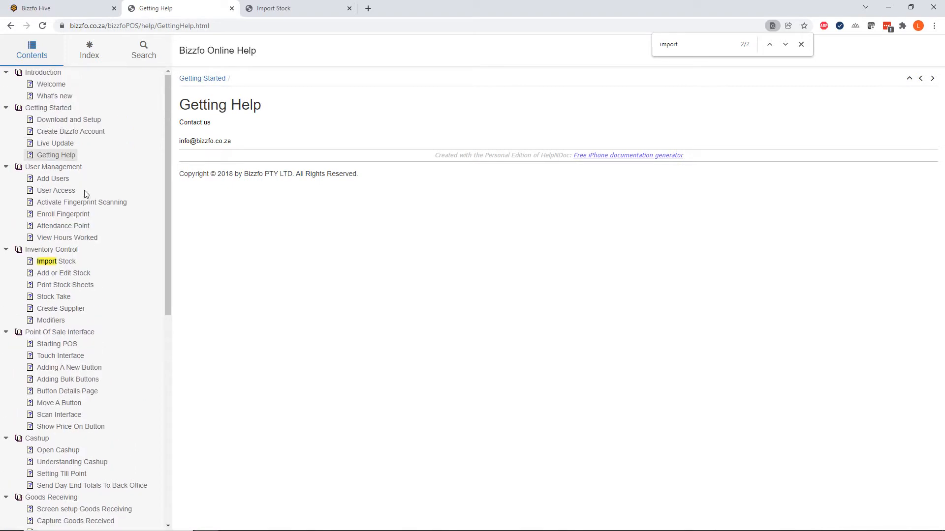
left_click(55, 261)
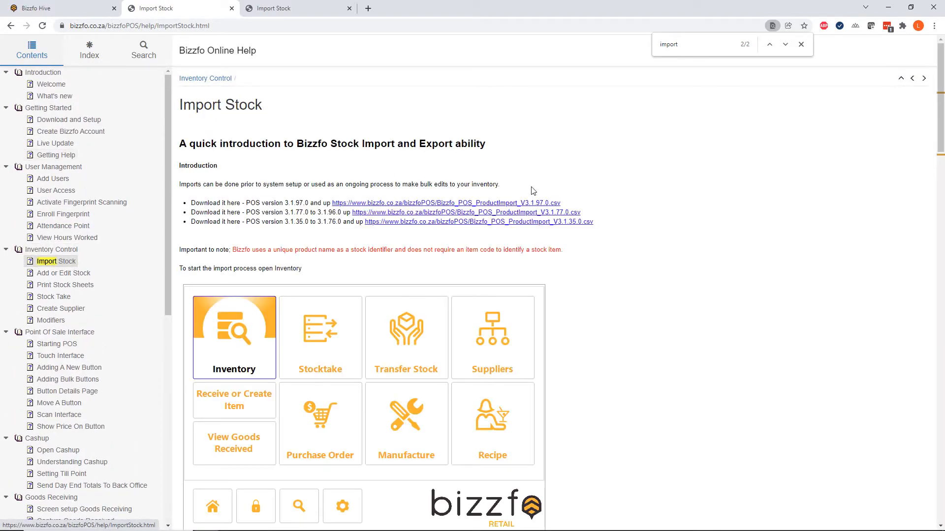
Review the import template's CSV format and field definitions on the Import Stock page, and return to the Inventory window
scroll(660, 224, "down", 7)
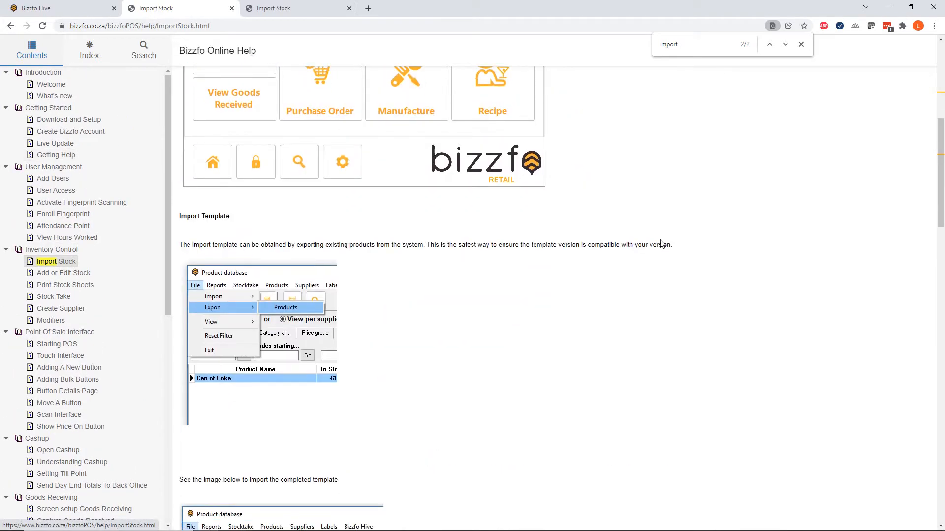
scroll(660, 244, "down", 10)
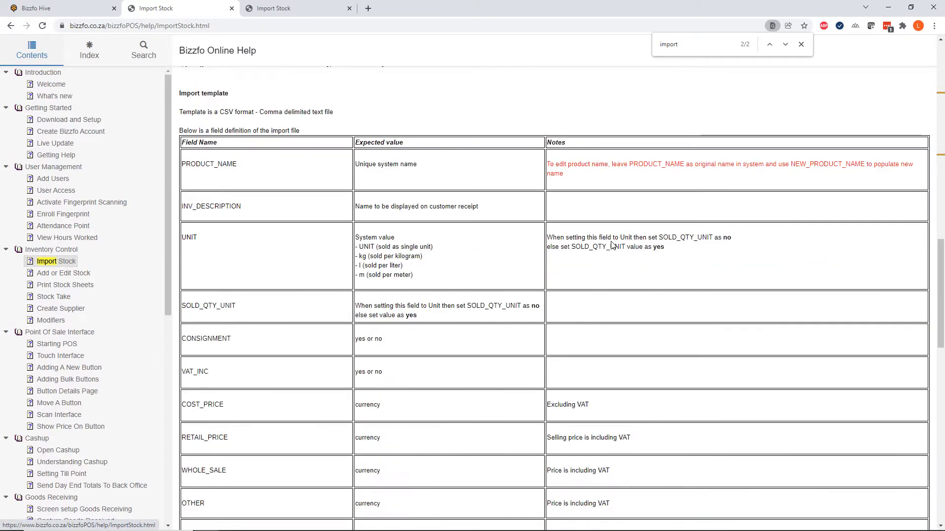
scroll(611, 245, "down", 1)
scroll(323, 205, "up", 1)
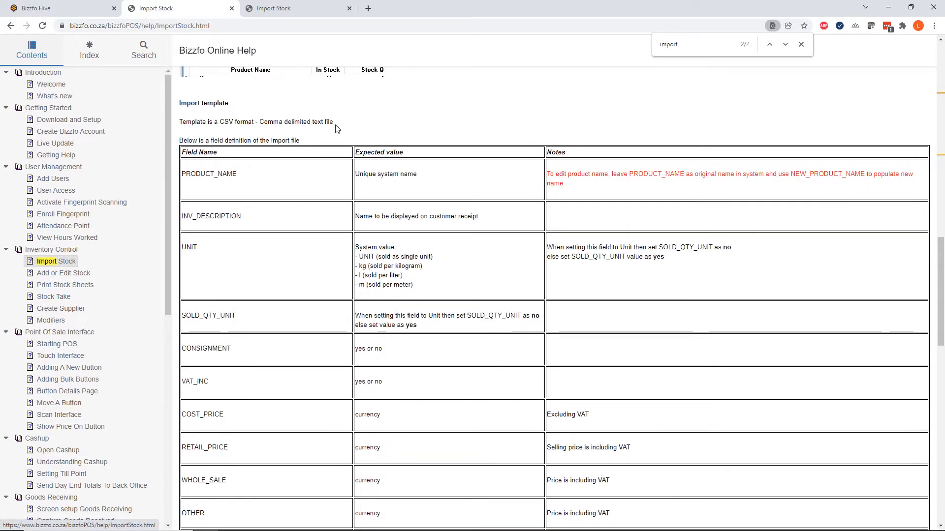
left_click_drag(334, 123, 181, 123)
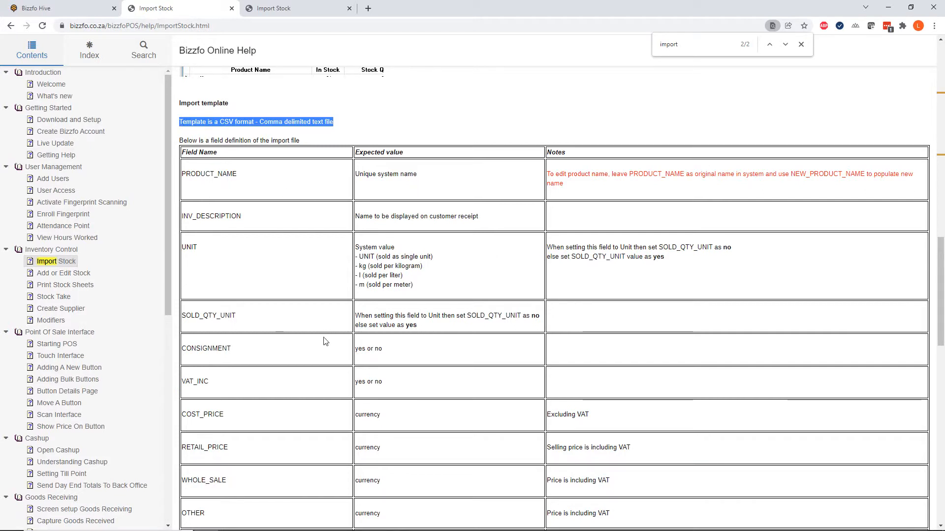
scroll(339, 359, "down", 2)
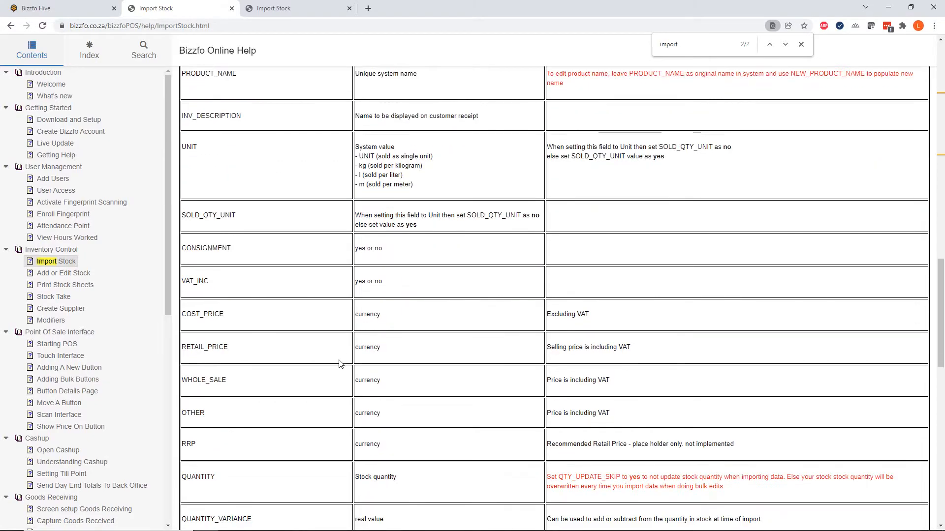
scroll(340, 364, "down", 1)
left_click(801, 45)
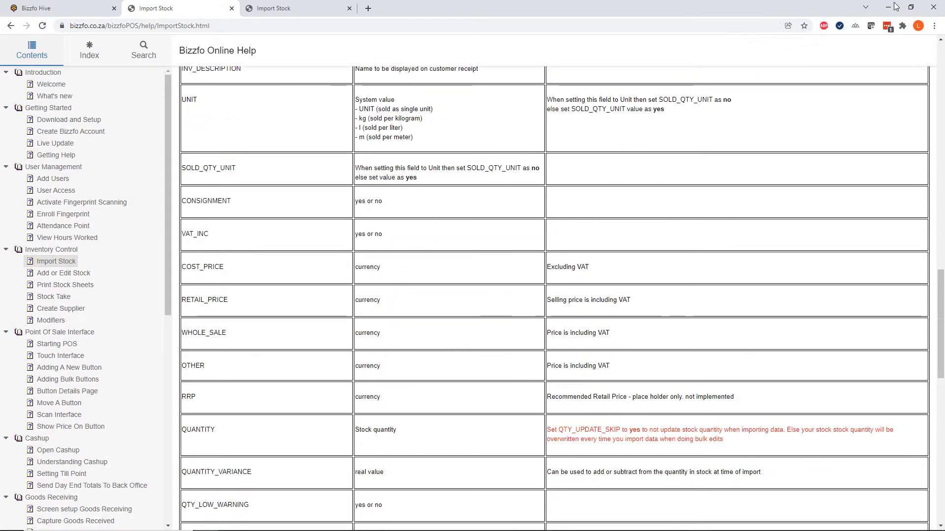
left_click(895, 6)
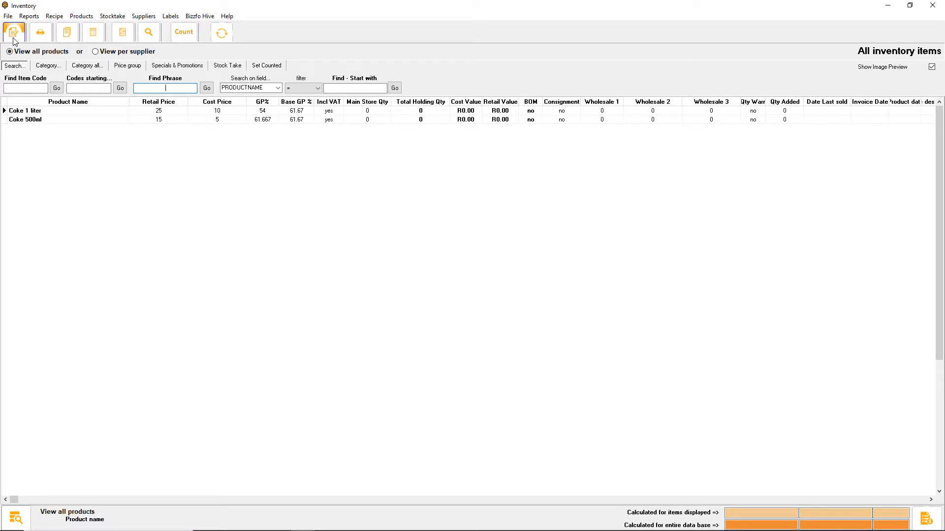
View the stock details of Coke 1 liter and Coke 500ml from the inventory list, closing each one
left_click(34, 121)
left_click(31, 119)
double_click(29, 112)
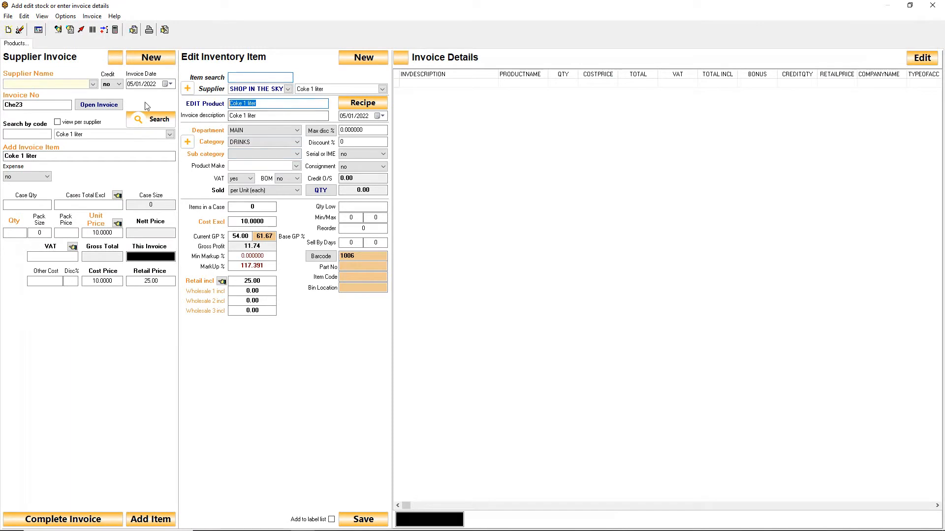
left_click(933, 5)
double_click(25, 120)
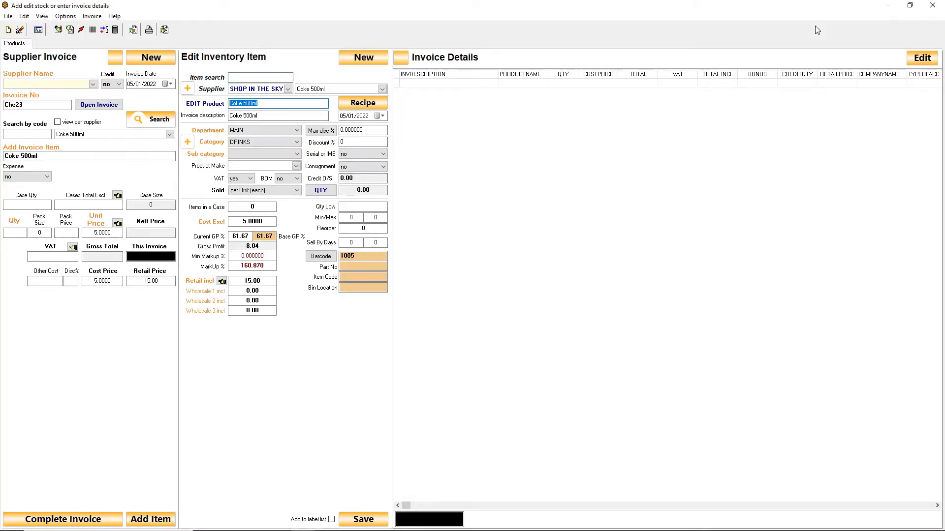
left_click(933, 5)
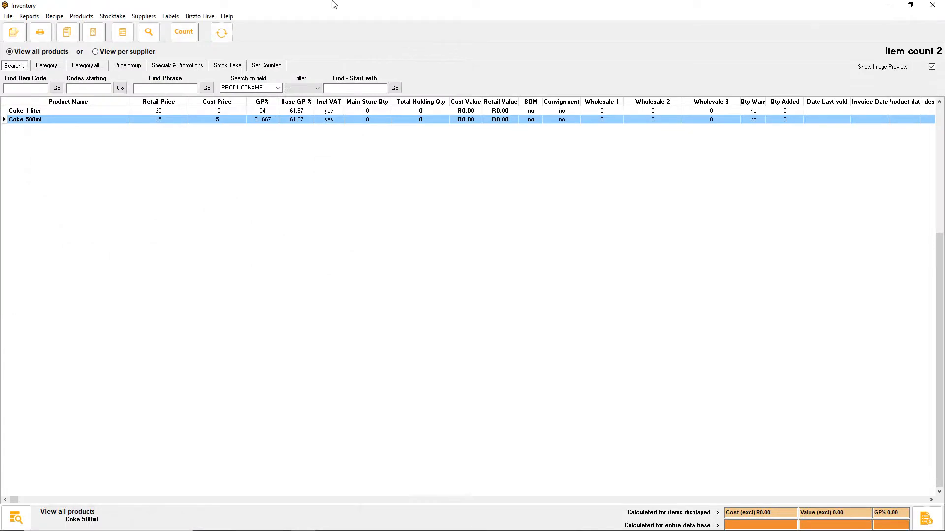
Open the stock entry form, start a new product, and load Coke 1 liter's details as its basis
left_click(18, 35)
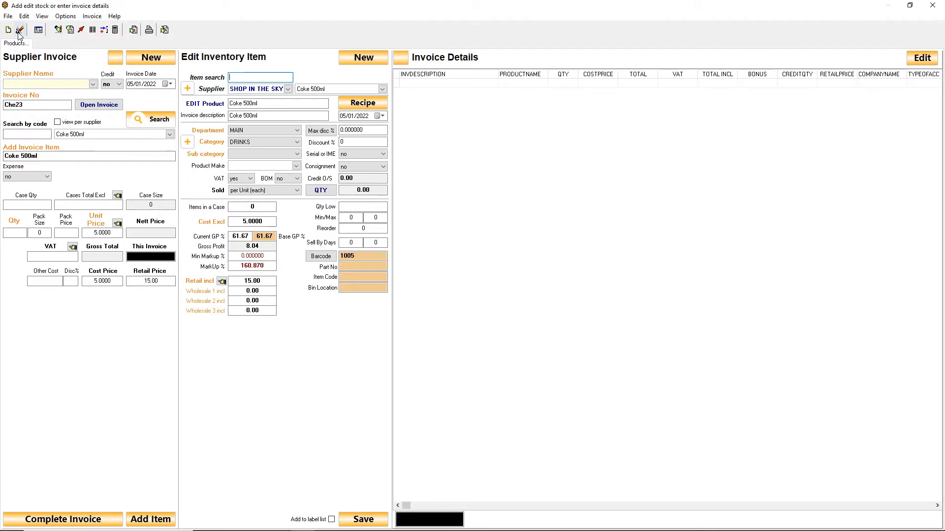
left_click(370, 58)
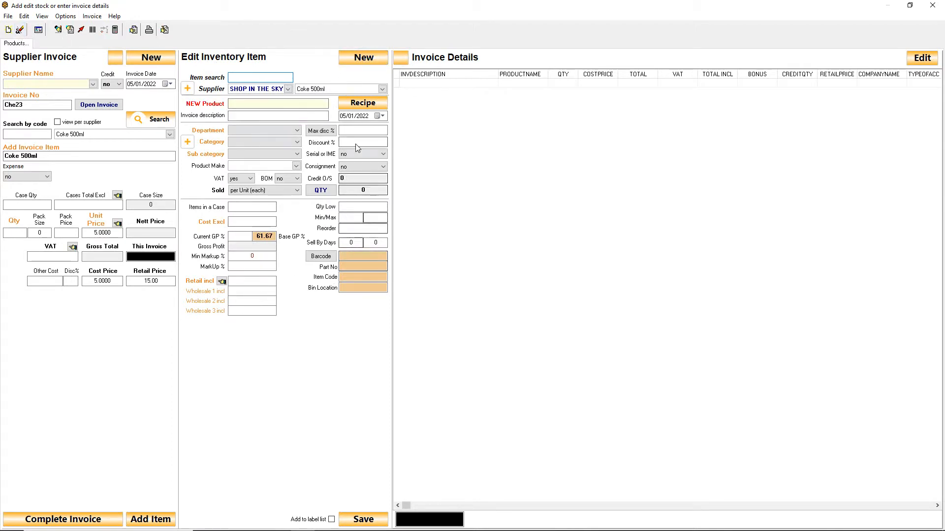
left_click(382, 89)
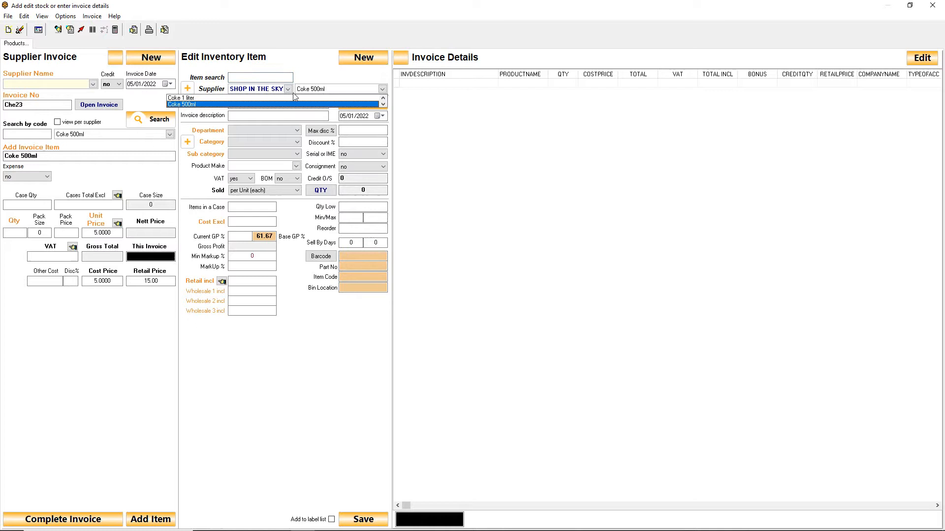
left_click(207, 98)
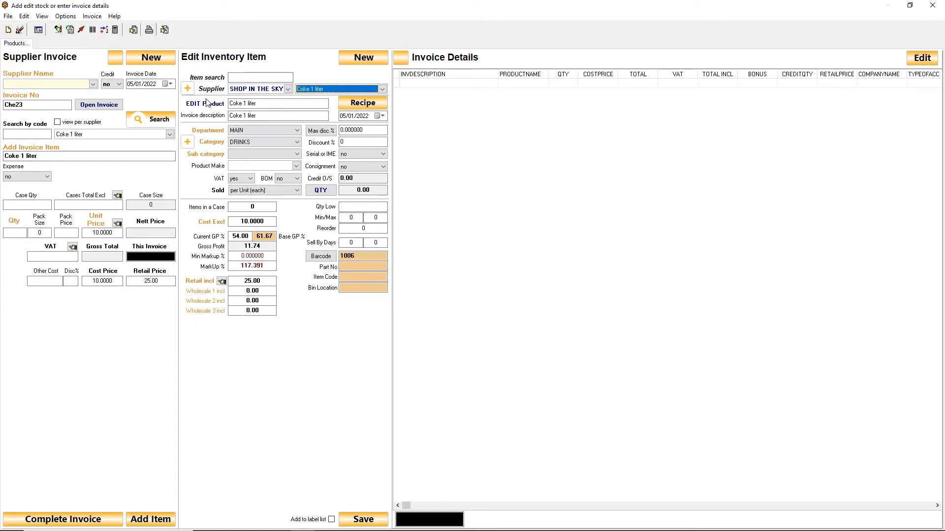
Change the product name to Coke 2 liter and keep the previous product details for the new item
left_click(277, 109)
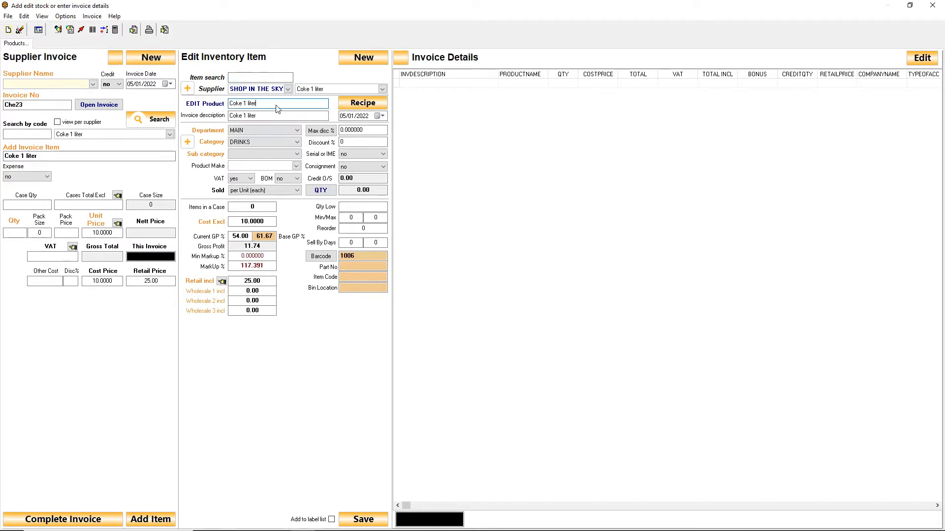
left_click_drag(276, 105, 197, 106)
left_click(269, 105)
key("Left")
key("Left")
key("Left")
key("Left")
key("Left")
key("Left")
key("BackSpace")
type("2")
left_click(273, 119)
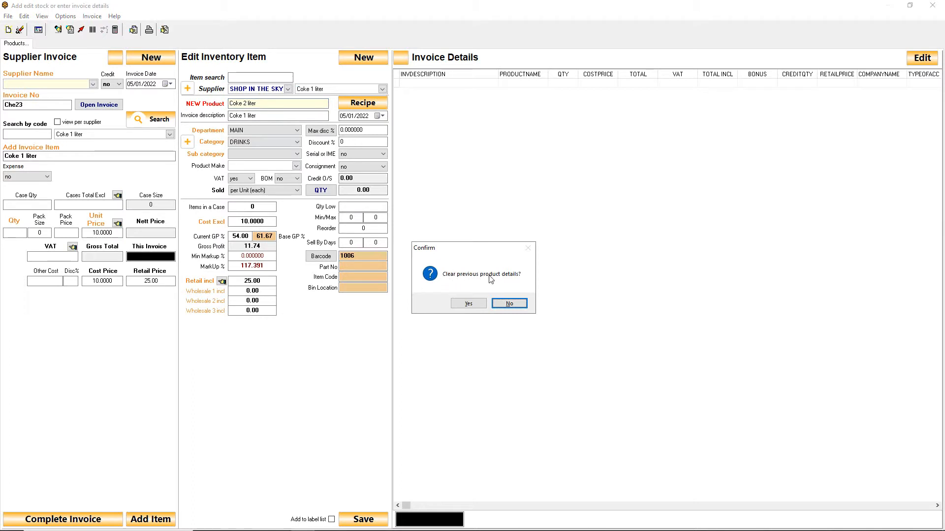
left_click(509, 303)
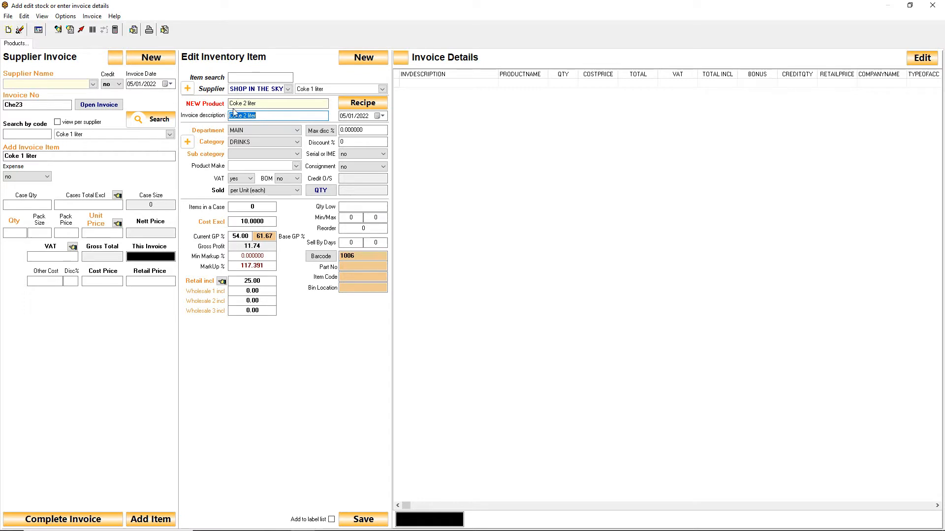
Keep the previous details again and assign Coke 2 liter to department MAIN and category DRINKS
left_click(276, 104)
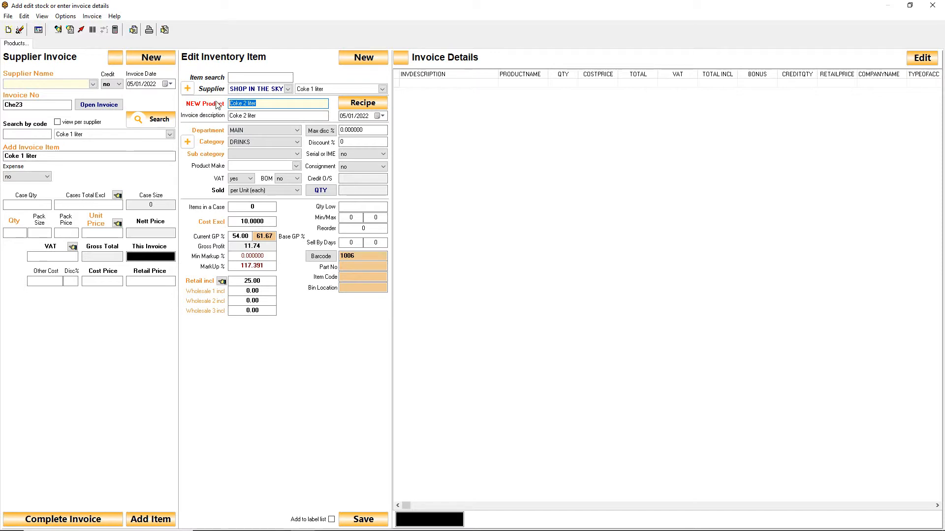
left_click(296, 106)
left_click(272, 132)
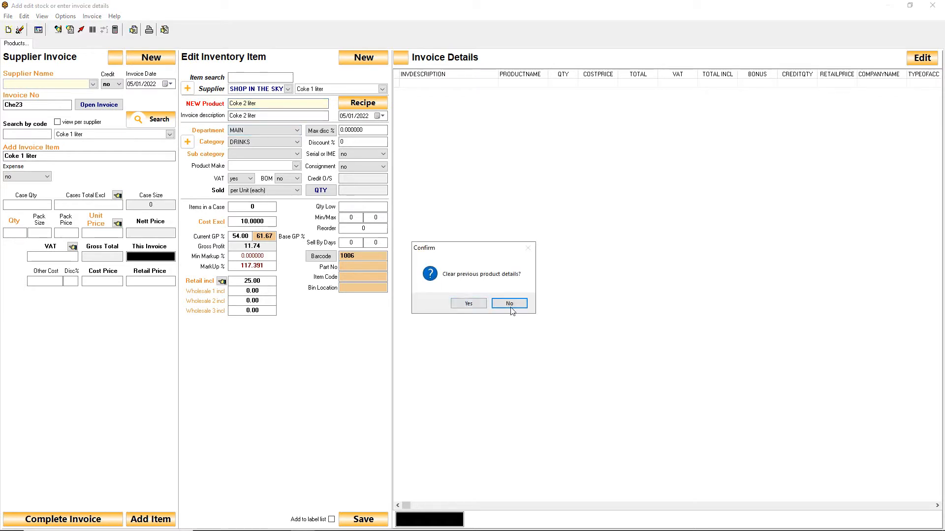
left_click(510, 304)
left_click(253, 131)
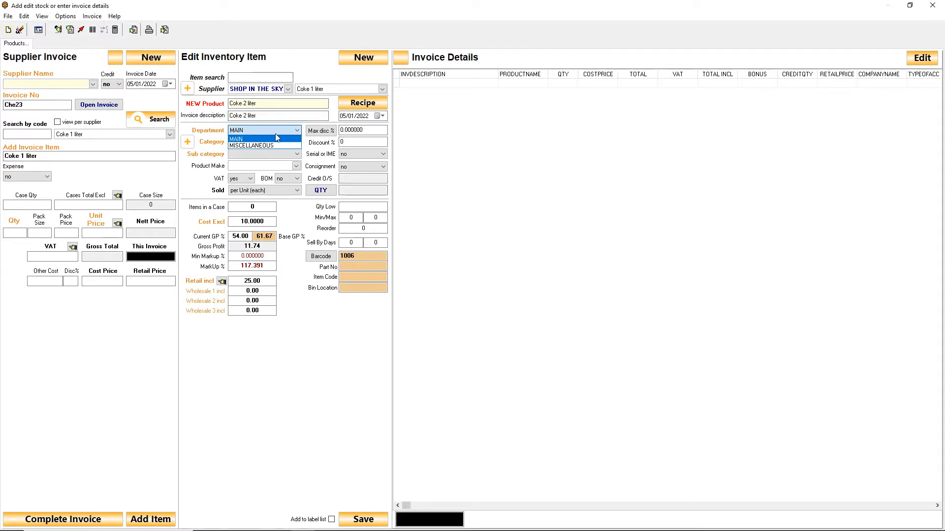
left_click(294, 131)
left_click(251, 142)
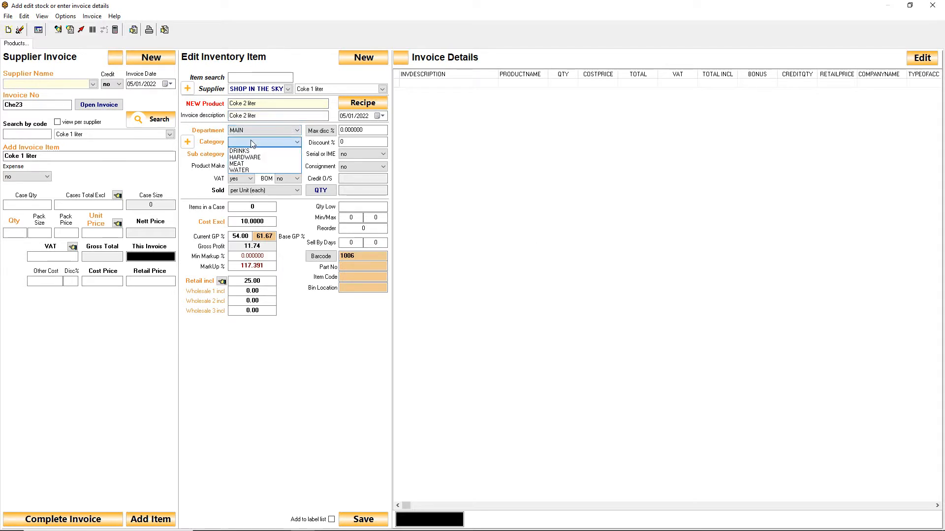
left_click(257, 151)
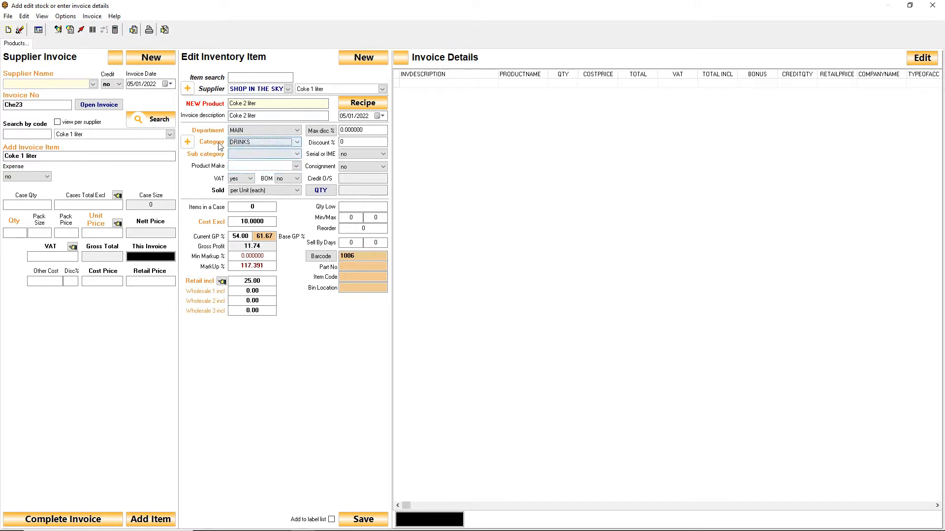
left_click(187, 142)
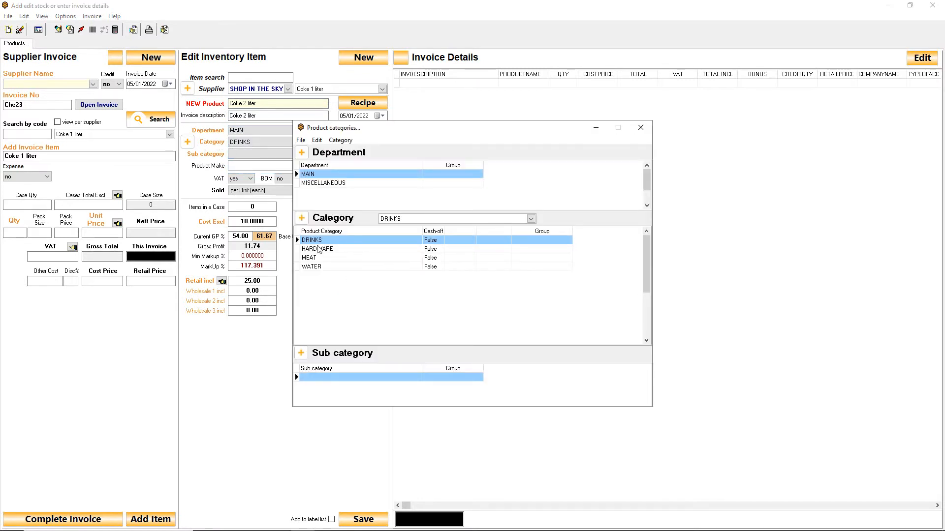
left_click(300, 218)
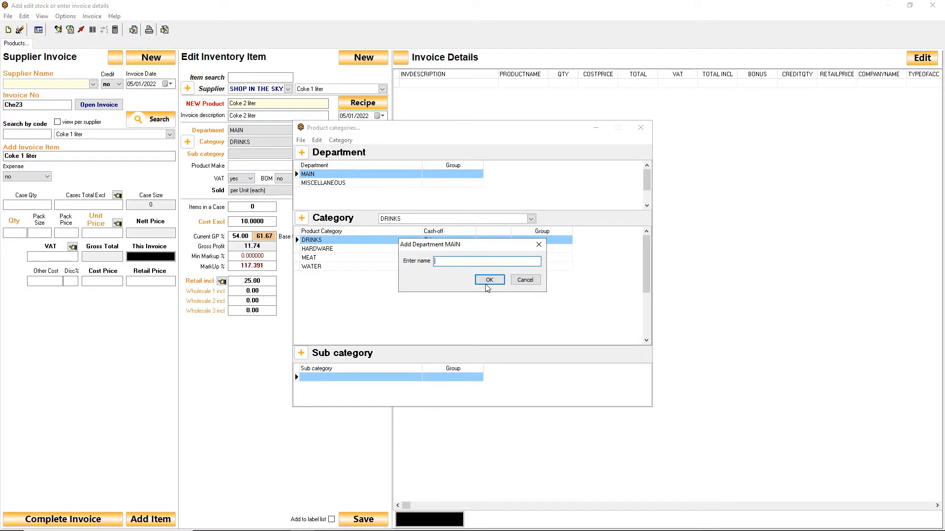
left_click(525, 280)
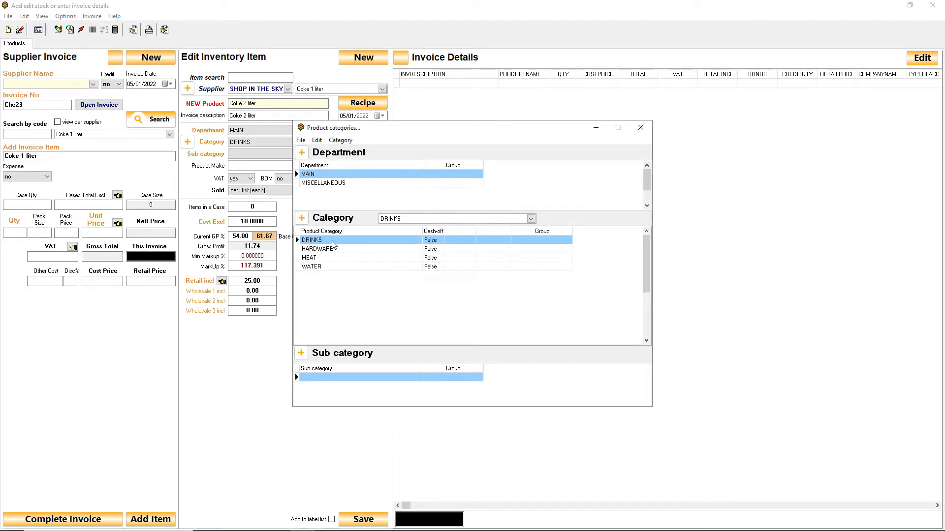
left_click(640, 127)
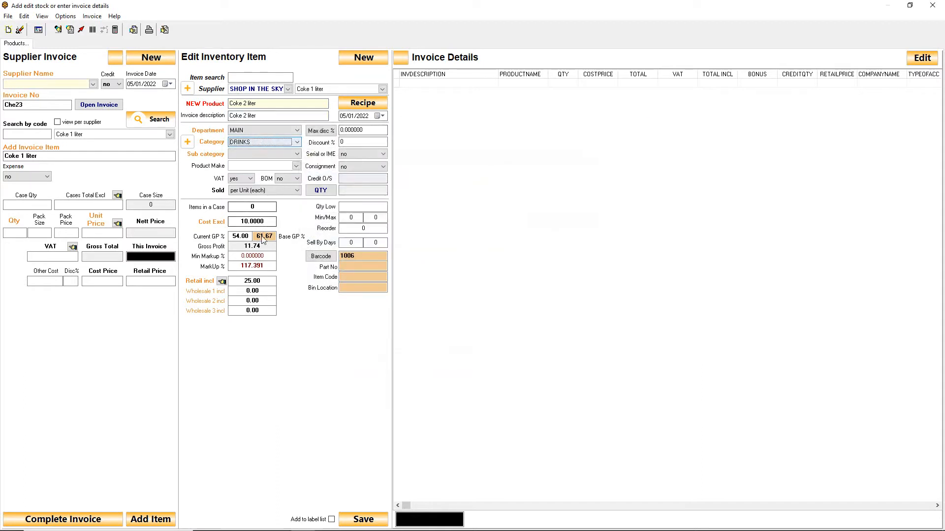
Check Coke 2 liter's cost, retail price and barcode fields, and choose per Unit (each) as its selling unit
left_click(254, 222)
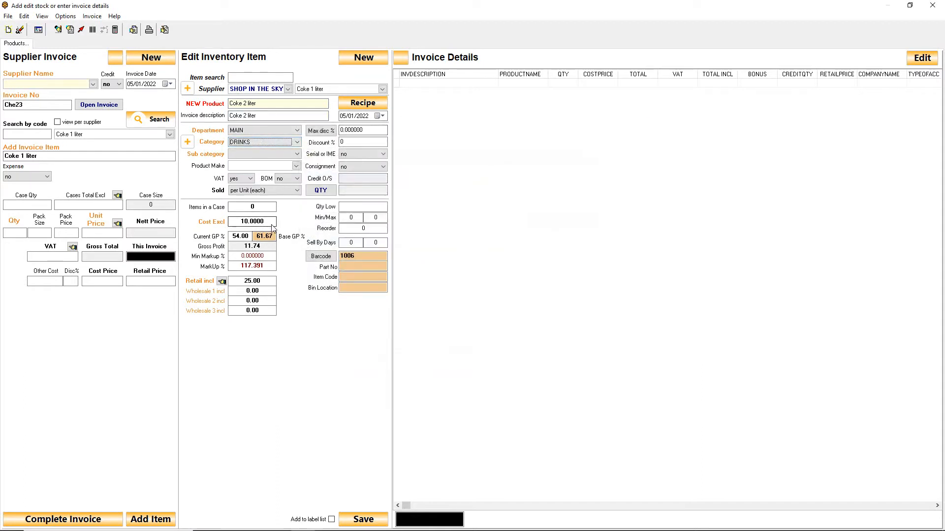
left_click(271, 283)
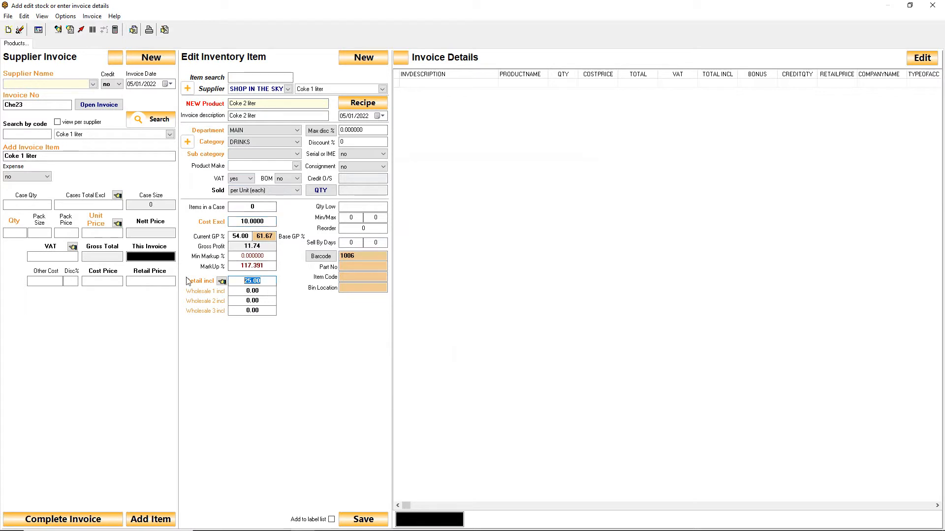
left_click(364, 260)
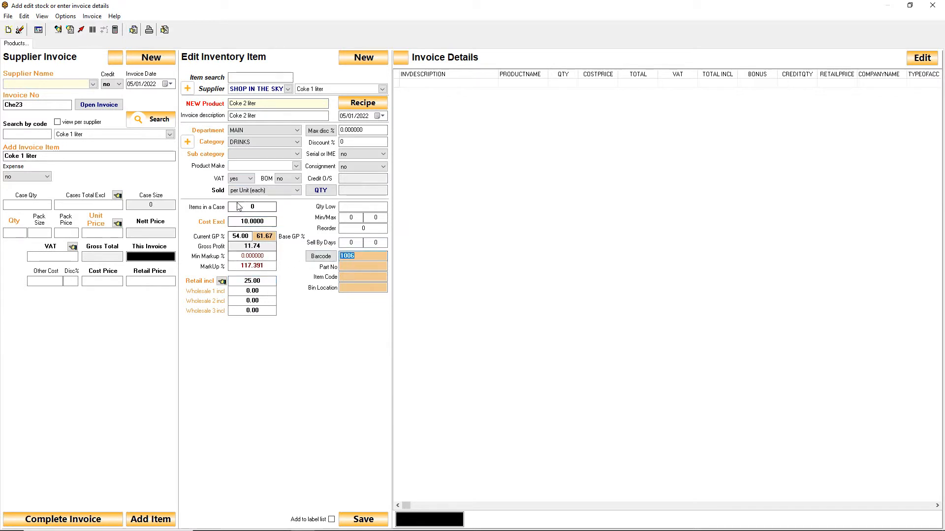
left_click(284, 191)
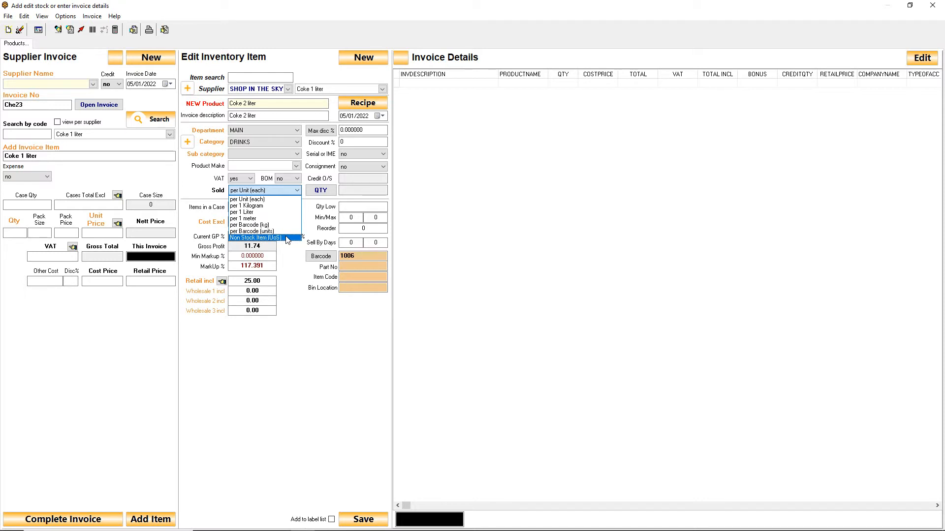
left_click(247, 199)
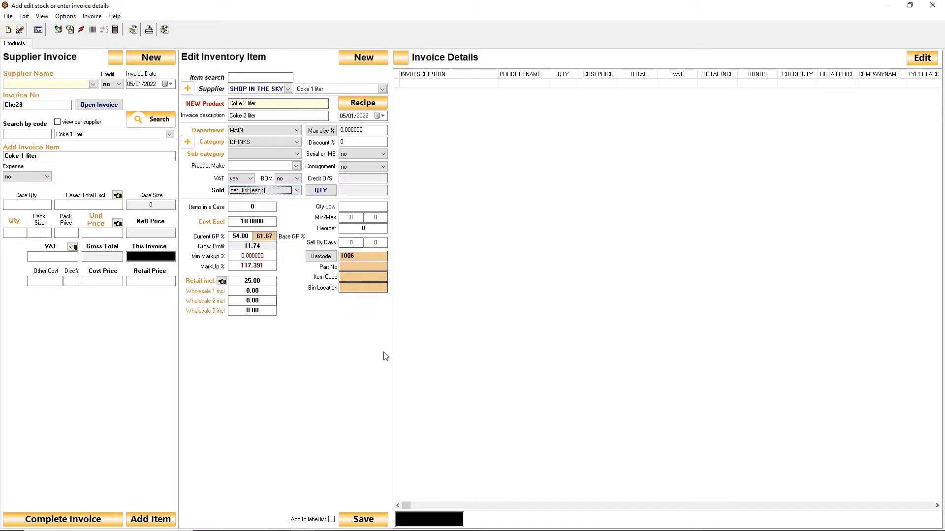
Set the barcode to 1013, save Coke 2 liter as a new SHOP IN THE SKY product, and close the stock entry form
left_click(360, 256)
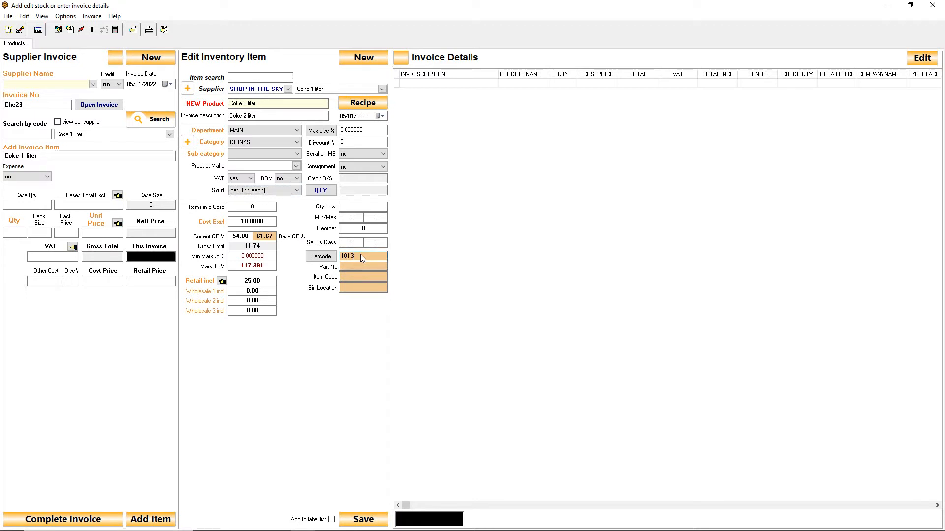
type("13")
left_click(363, 519)
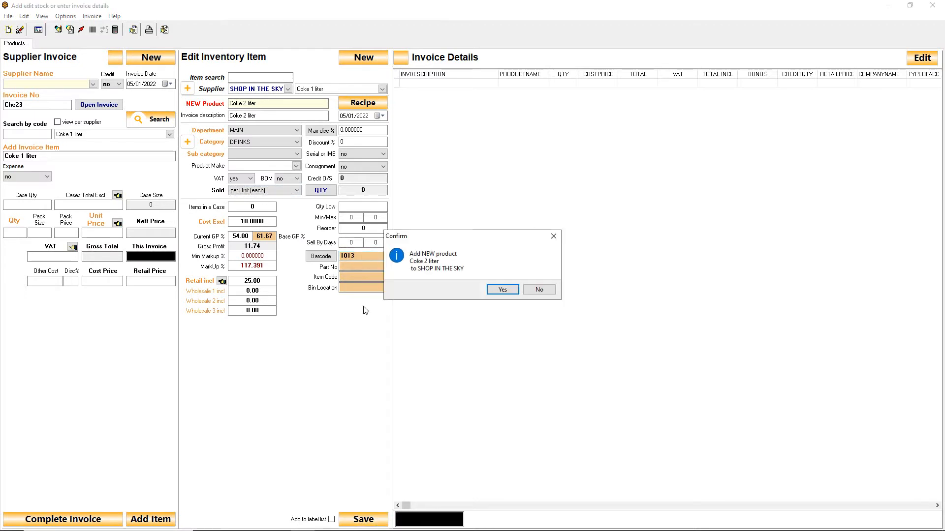
left_click(501, 290)
left_click(932, 4)
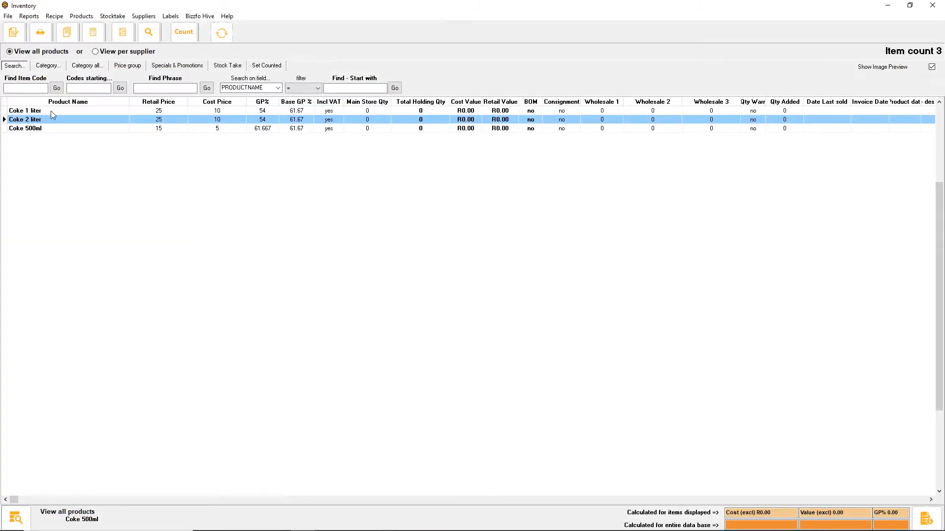
Move the Main Store Qty column directly after Product Name in the inventory list and save the column order
left_click(53, 121)
left_click_drag(374, 101, 160, 112)
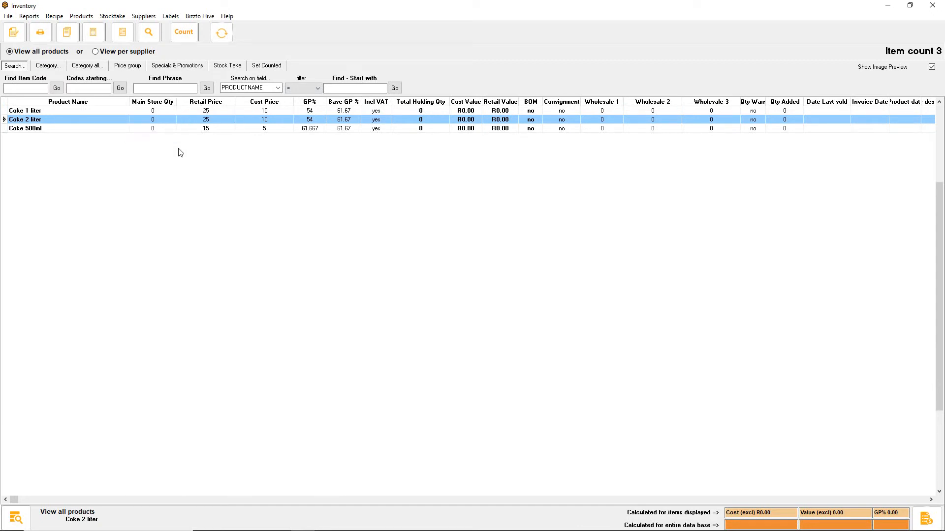
left_click(8, 17)
mouse_move(30, 52)
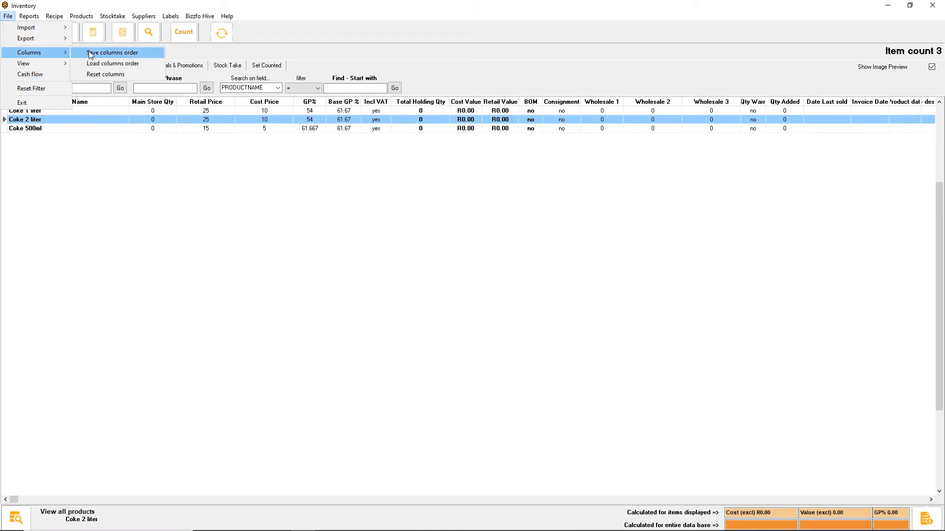
left_click(90, 53)
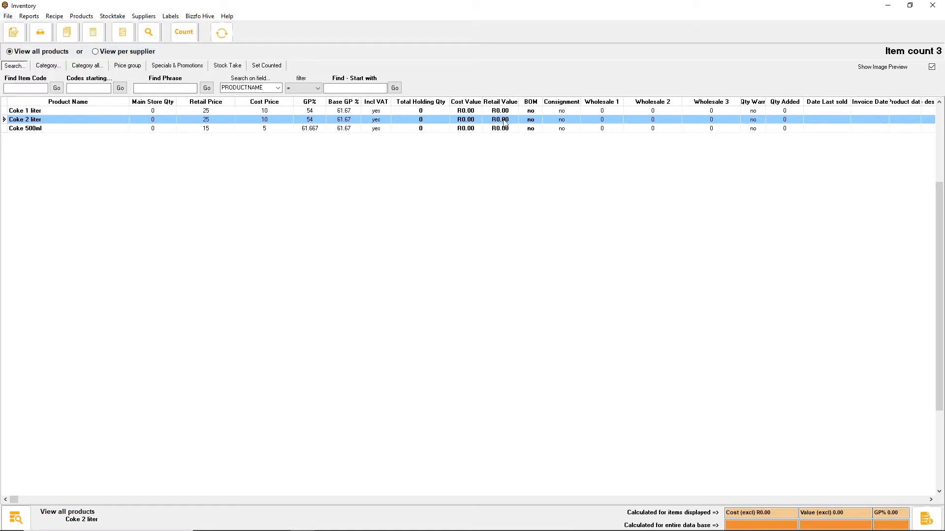
Export the inventory's products and open the Point of Sale temp folder that holds the export files
left_click(930, 500)
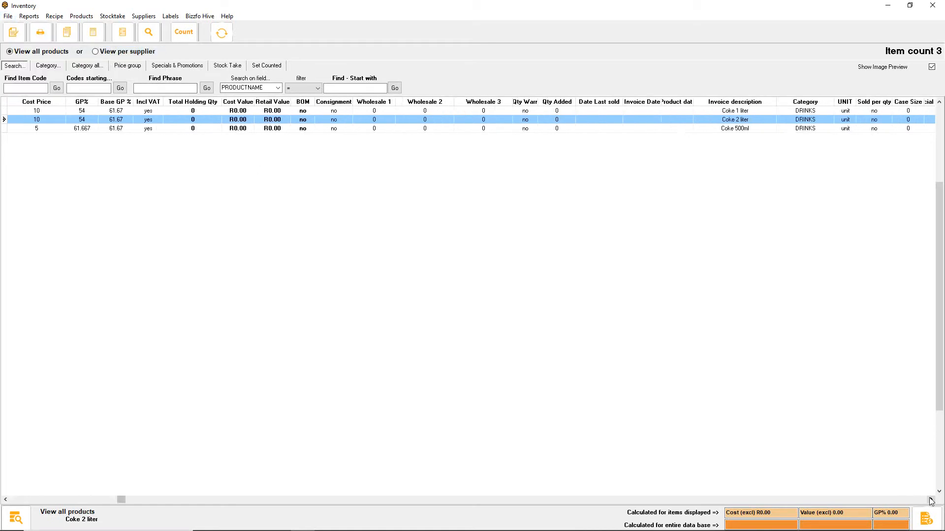
left_click_drag(930, 499, 931, 500)
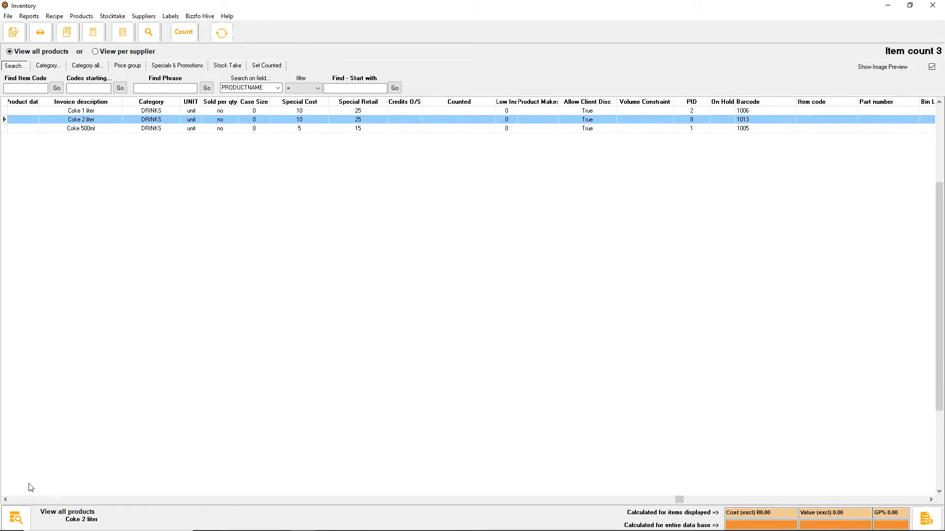
left_click_drag(6, 500, 7, 501)
left_click(8, 16)
mouse_move(5, 40)
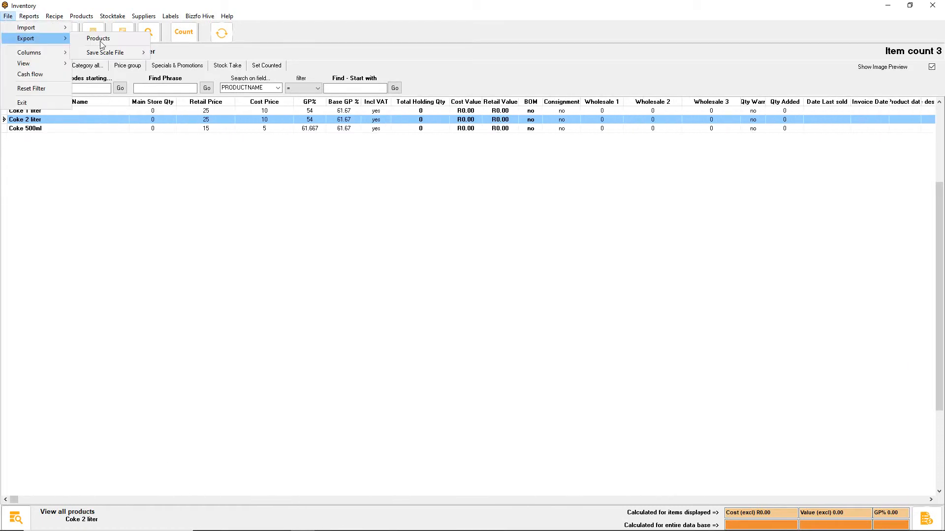
left_click(119, 38)
left_click(541, 286)
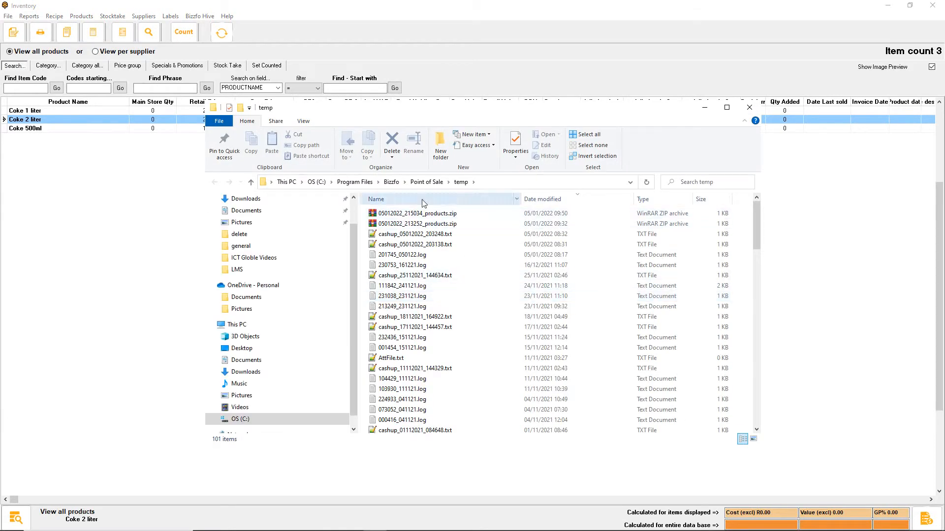
Browse to the temp folder on the C: drive and open 05012022_213252_products.csv in LibreOffice Calc with the default comma-separated import settings
left_click(496, 184)
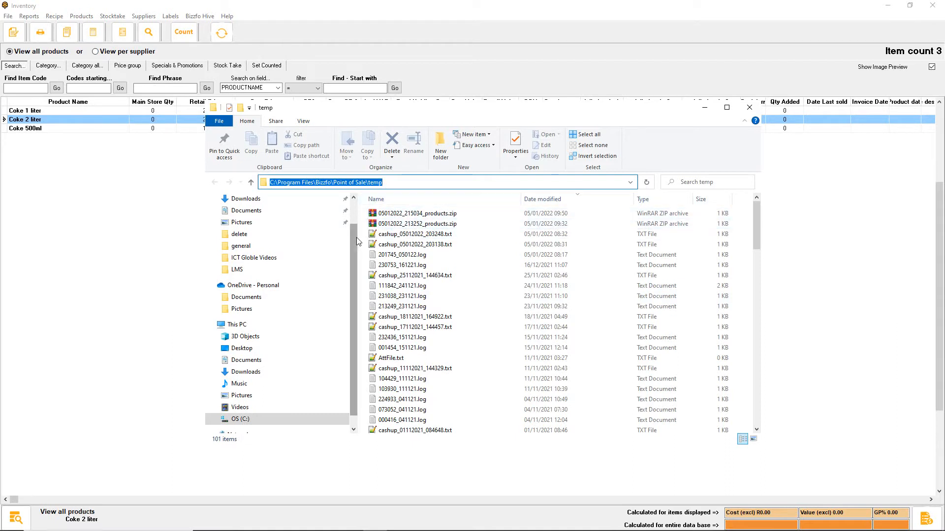
scroll(357, 241, "up", 2)
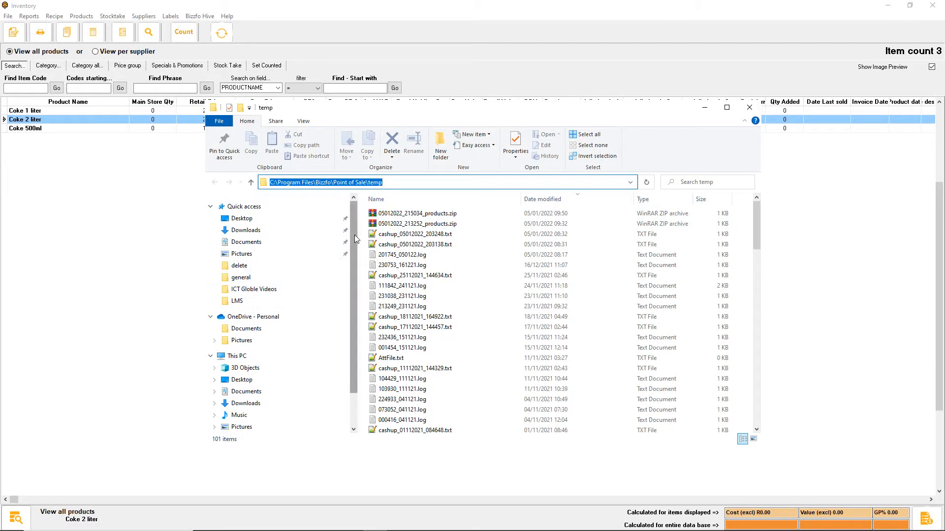
scroll(357, 239, "down", 2)
left_click(240, 407)
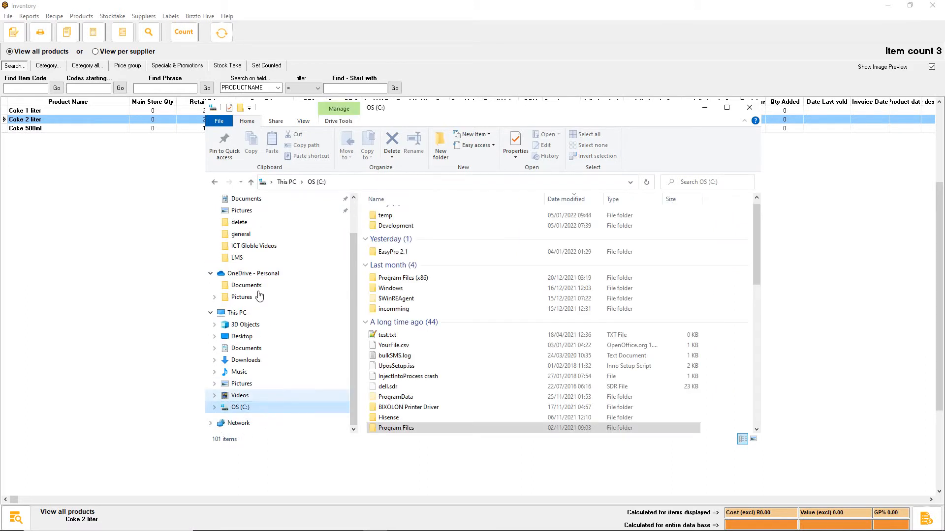
double_click(419, 215)
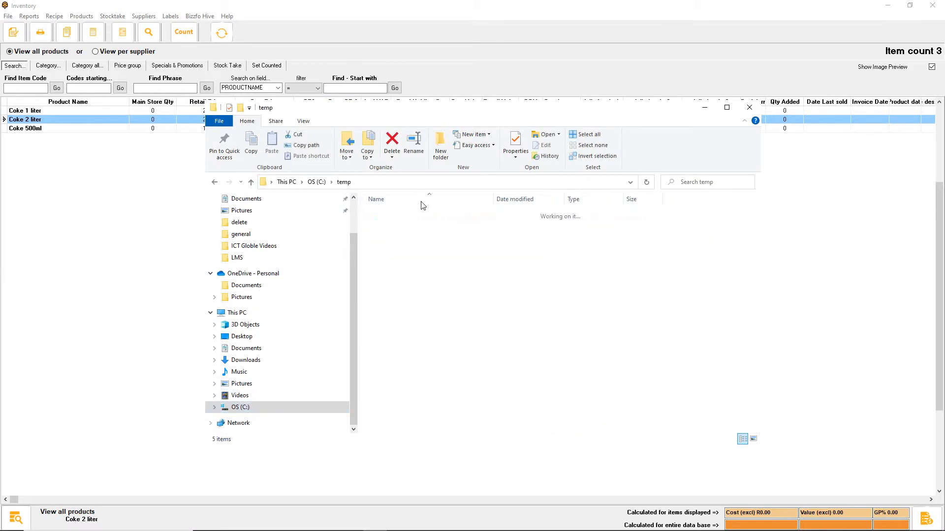
left_click(438, 212)
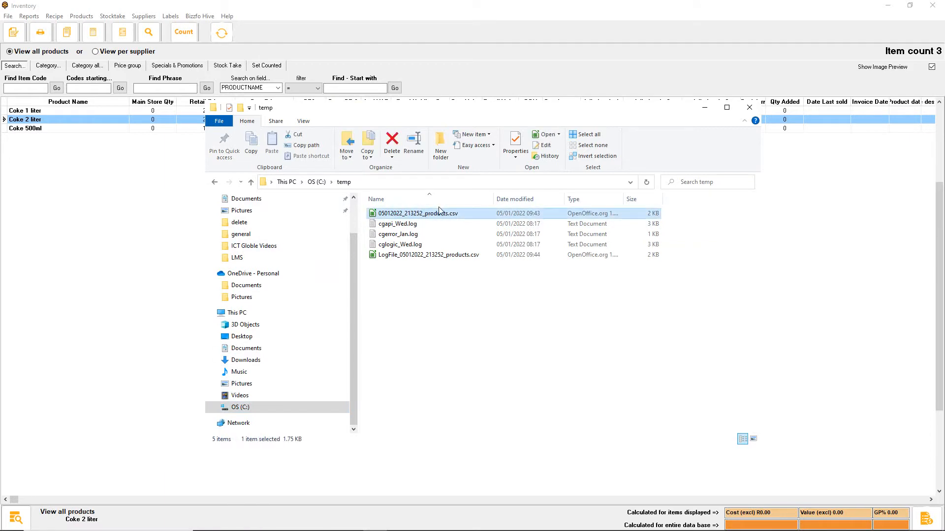
double_click(440, 213)
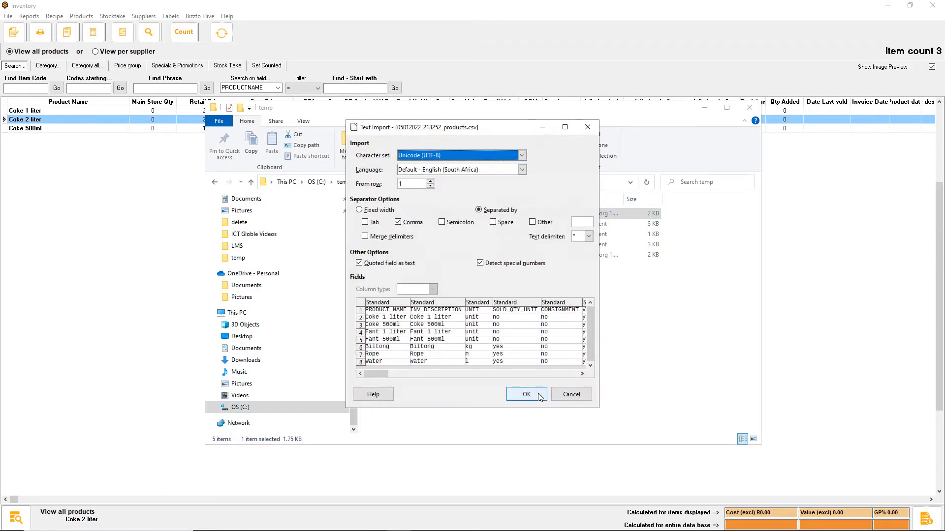
left_click(540, 395)
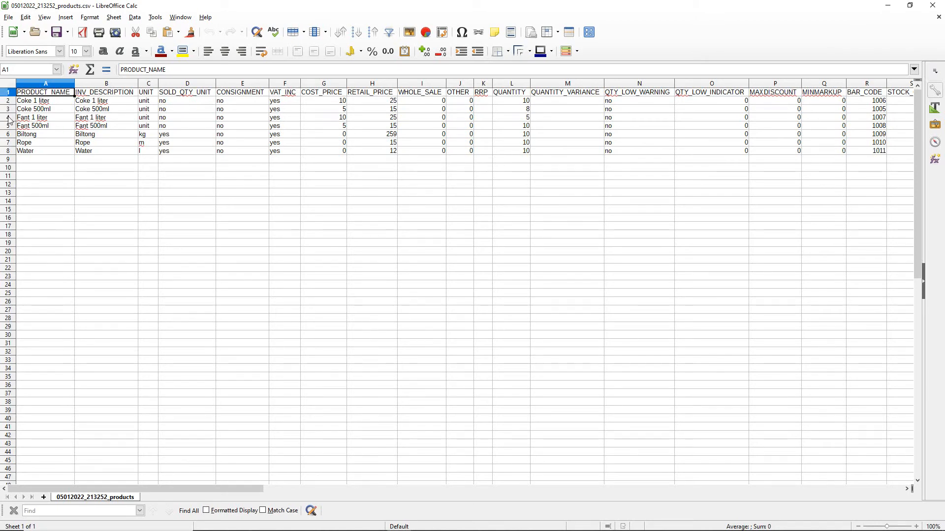
Examine the product rows and the PRODUCT_NAME, INV_DESCRIPTION and UNIT columns of the products sheet
left_click_drag(14, 101, 12, 109)
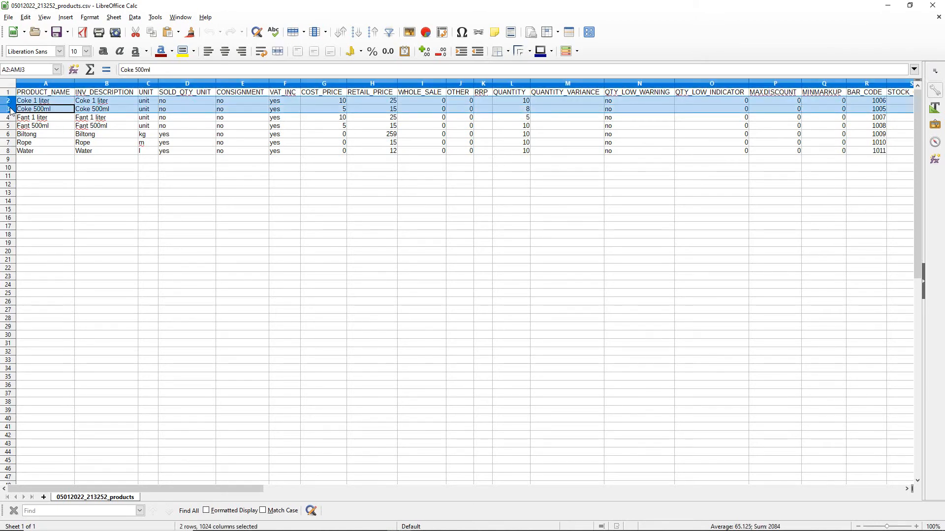
left_click(75, 151)
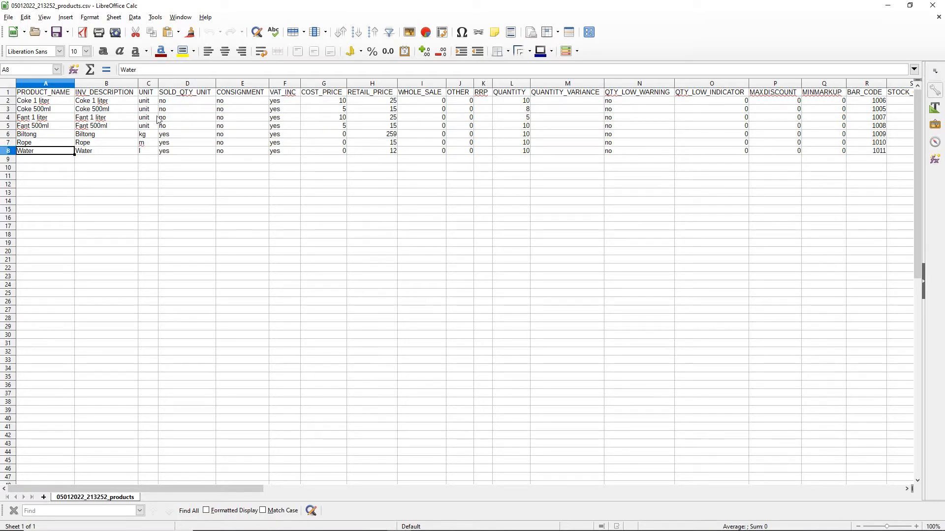
left_click(54, 84)
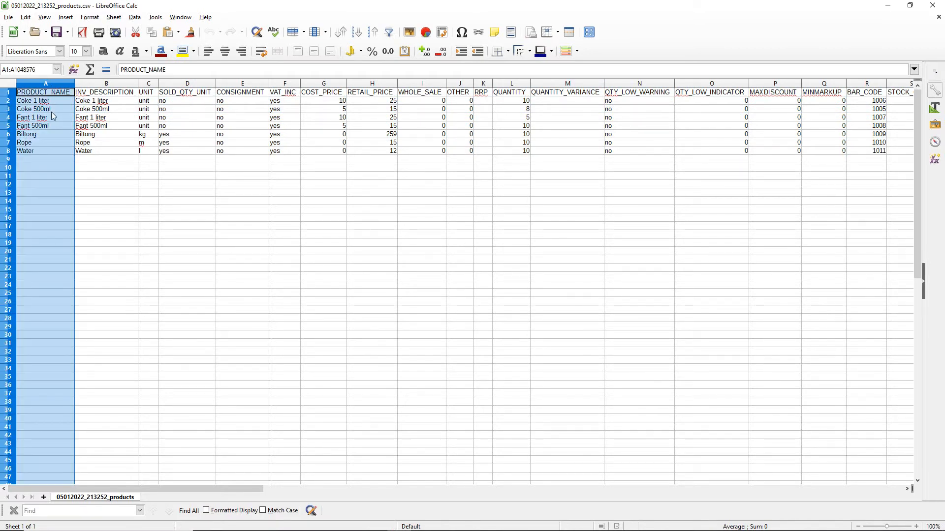
left_click(112, 85)
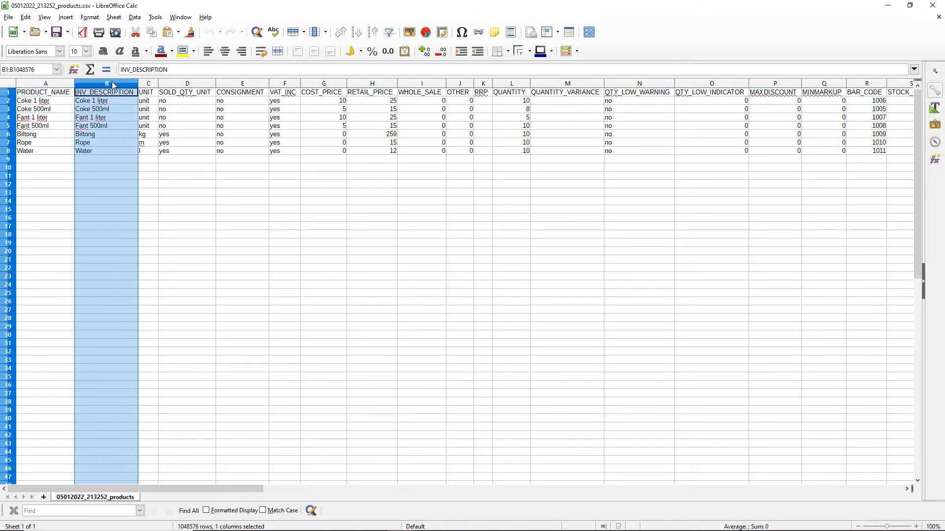
left_click(149, 84)
left_click(219, 193)
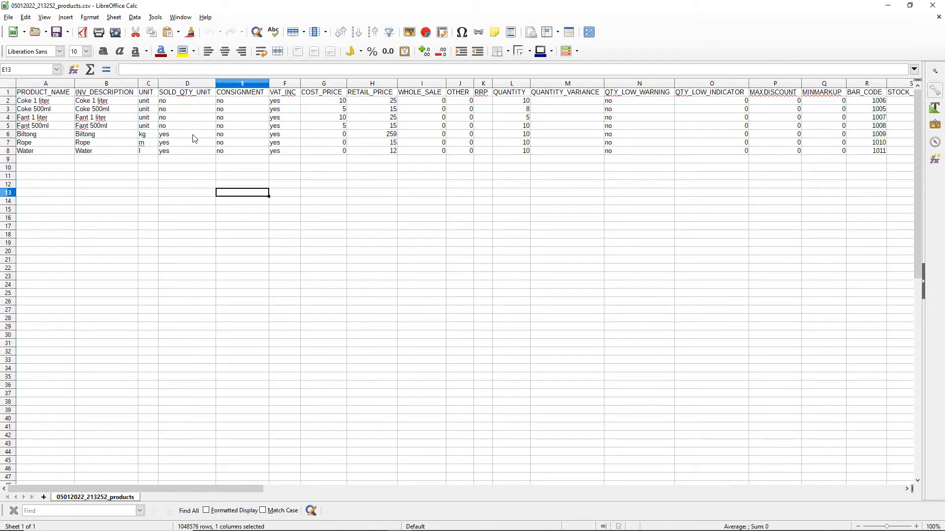
Compare the UNIT and SOLD_QTY_UNIT entries of Coke 1 liter with those of Biltong, Rope and Water
left_click_drag(150, 102, 175, 105)
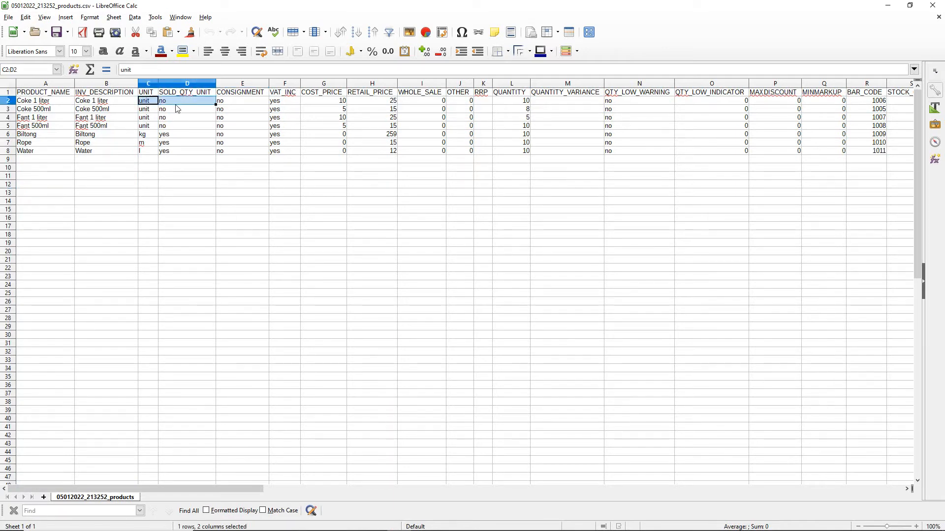
left_click_drag(175, 105, 180, 104)
left_click_drag(152, 134, 179, 156)
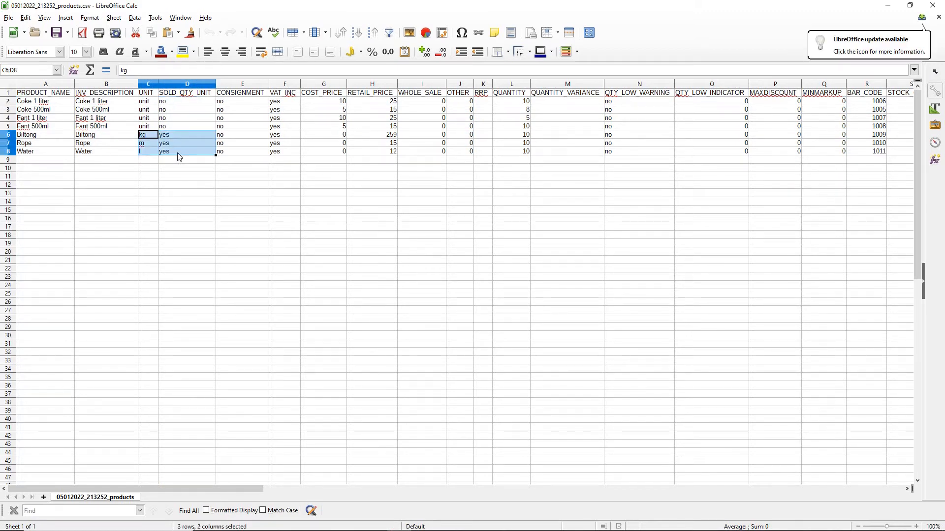
left_click(258, 201)
Go through the CONSIGNMENT, VAT_INC, COST_PRICE and RETAIL_PRICE columns of the products sheet
left_click(252, 153)
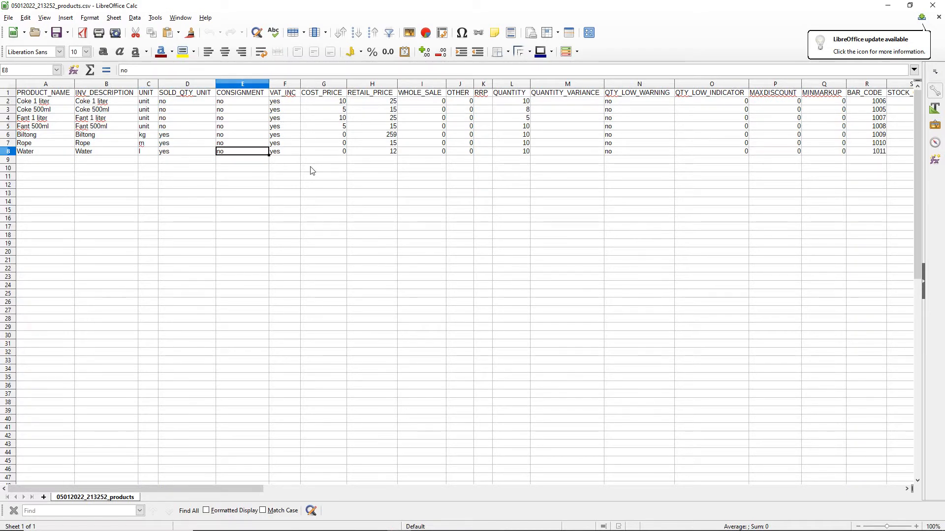
key("Right")
key("Right")
key("Right")
key("Up")
key("Up")
key("Up")
key("Up")
key("Up")
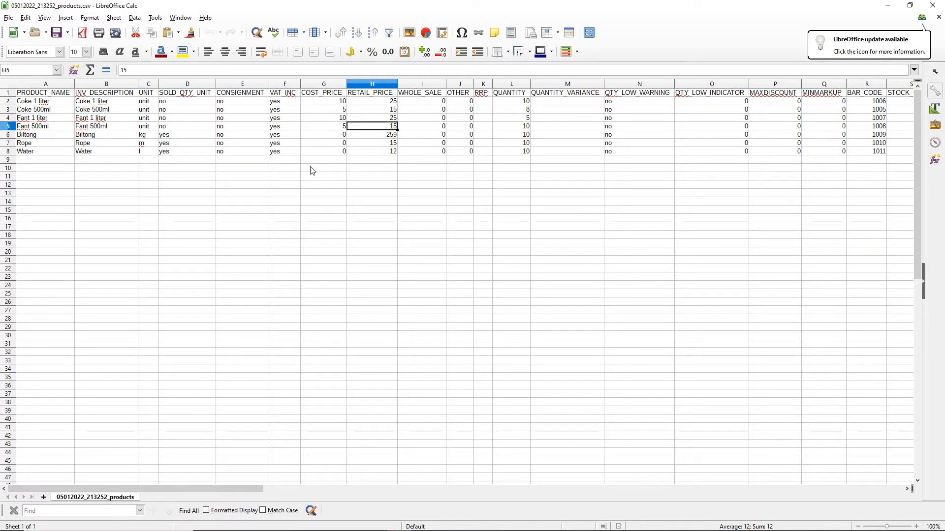
key("Left")
key("Up")
key("Right")
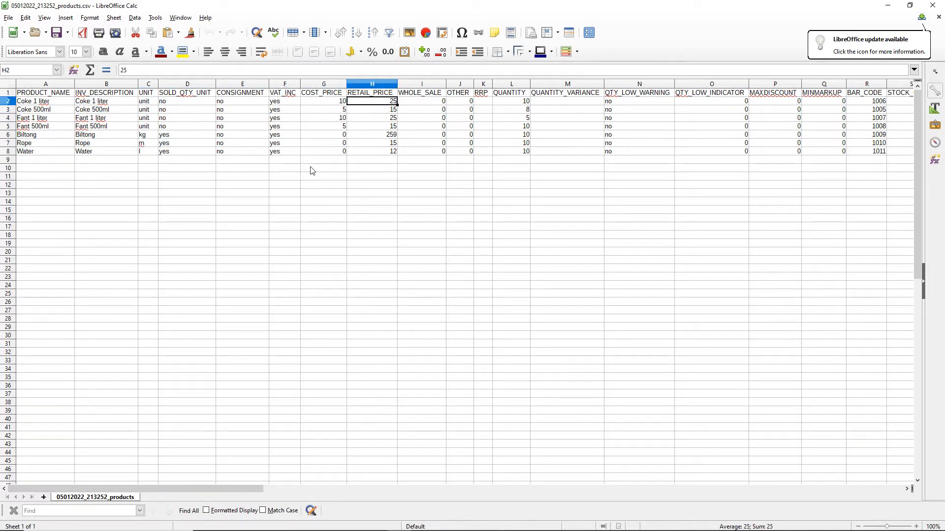
Examine the QUANTITY column and the remaining columns, including product group, category, supplier and QTY_UPDATE_SKIP
key("Right")
key("Right")
key("Right")
key("Right")
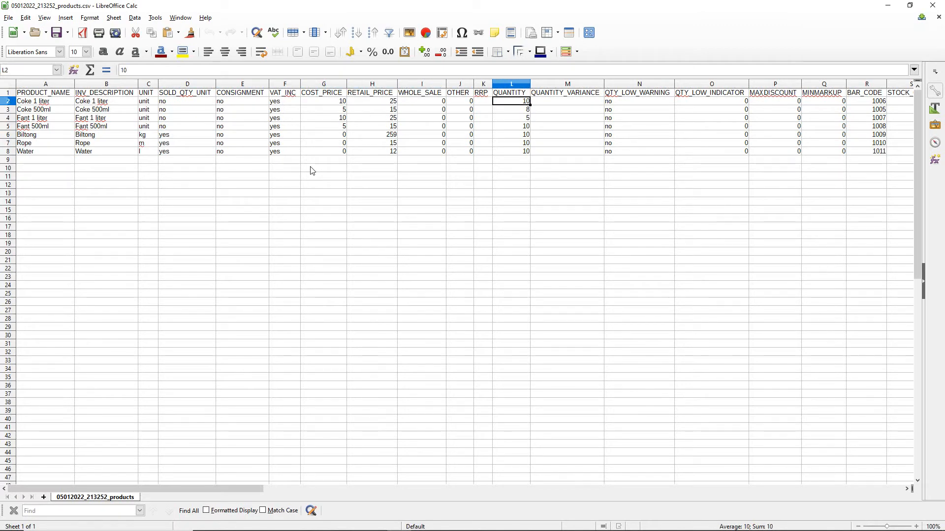
left_click(512, 84)
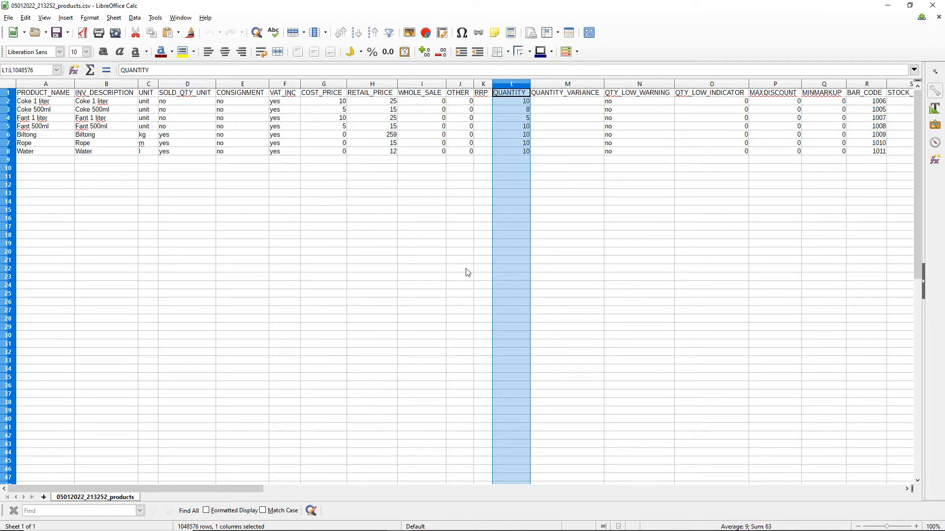
left_click_drag(274, 490, 468, 498)
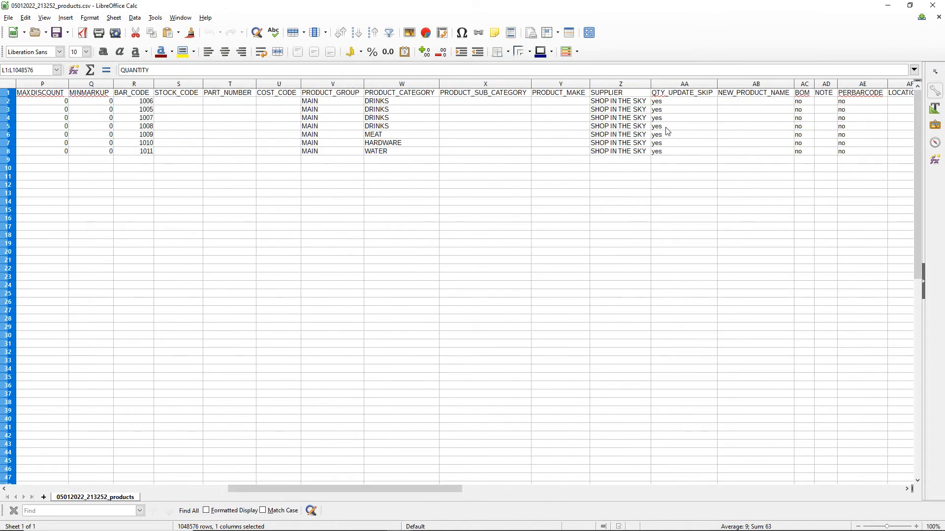
Set QTY_UPDATE_SKIP to no for the Coke 1 liter row in the products sheet
left_click(685, 87)
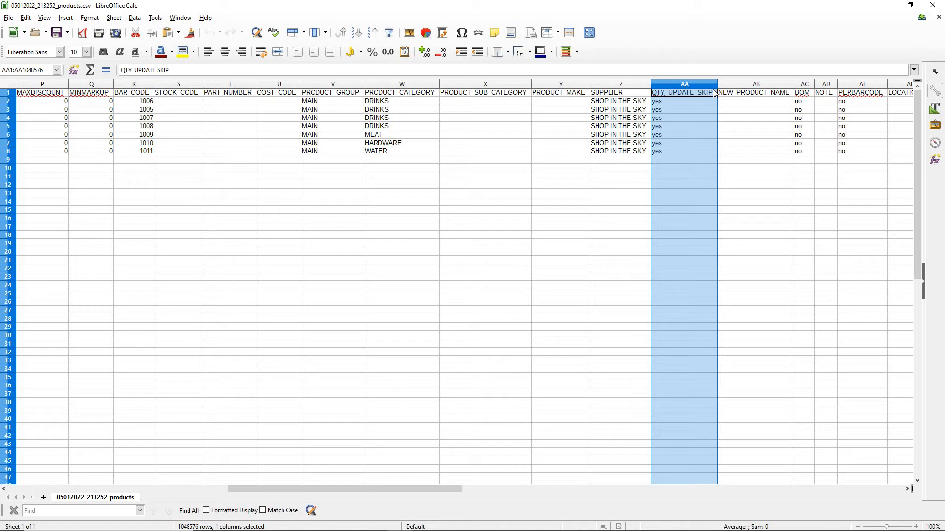
left_click(689, 120)
left_click_drag(685, 99, 676, 159)
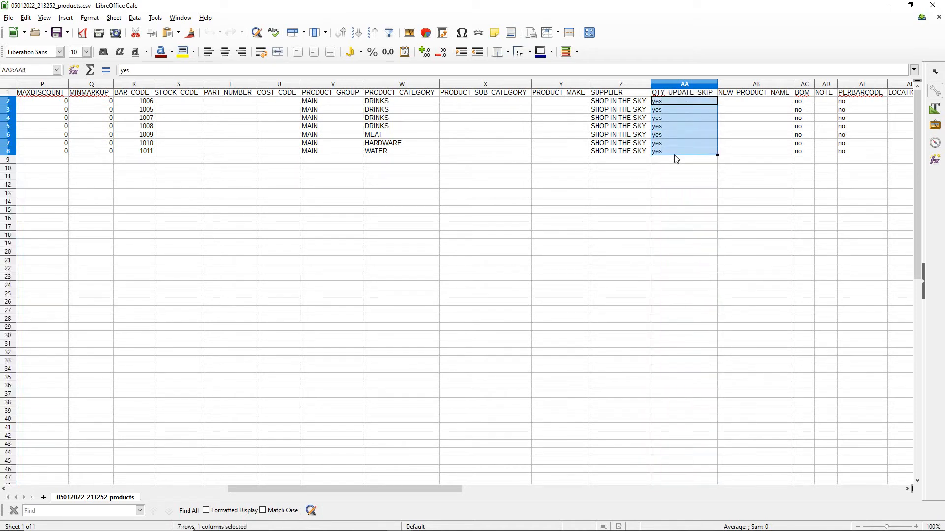
left_click(695, 196)
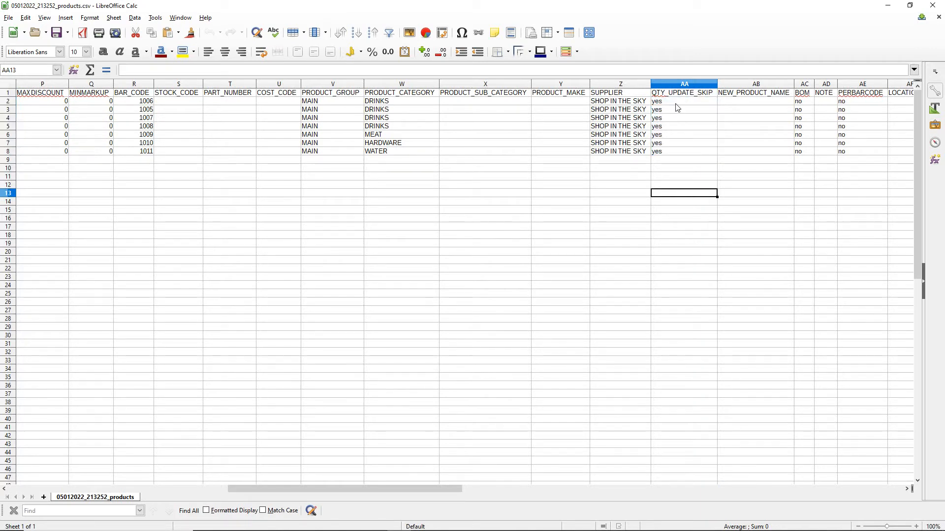
left_click(676, 104)
type("no")
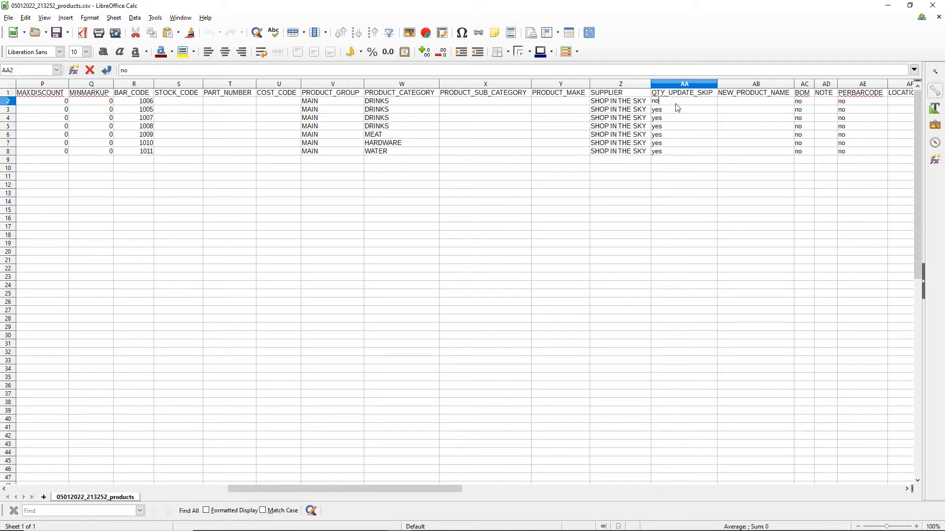
key("Return")
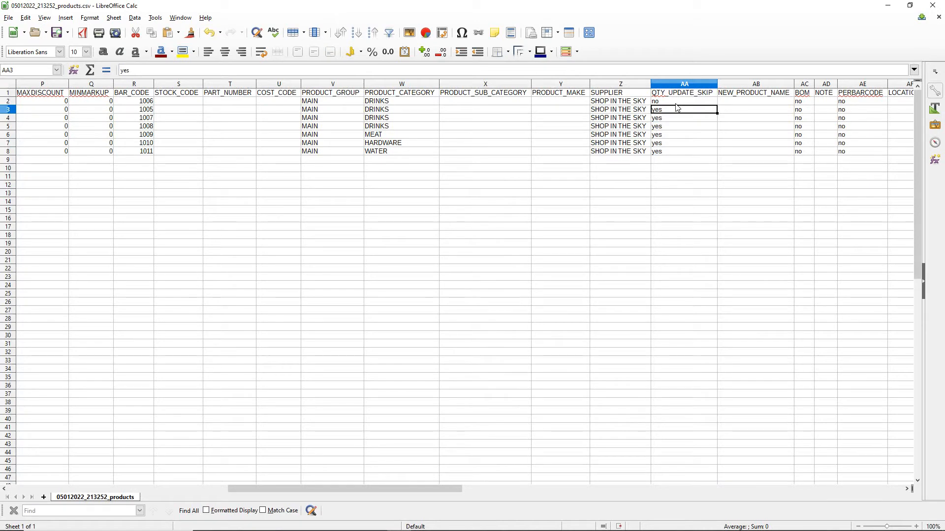
left_click(676, 104)
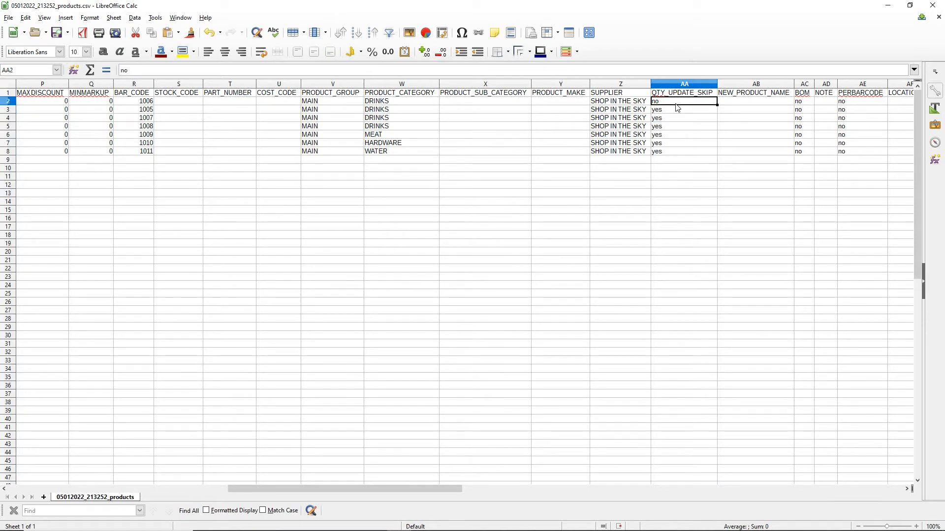
Check the QUANTITY entry and the neighbouring columns along the Coke 1 liter row
key("Left")
key("Left")
key("Left")
key("Left")
key("Left")
key("Left")
key("Left")
key("Left")
key("Left")
key("Left")
key("Left")
key("Left")
key("Left")
key("Left")
key("Left")
key("Left")
key("Left")
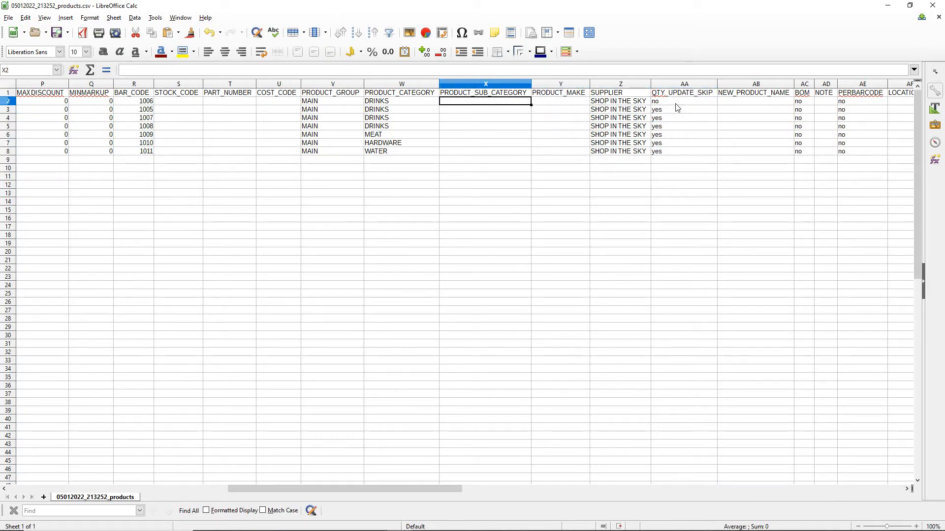
key("Left")
key("Right")
key("Right")
key("Right")
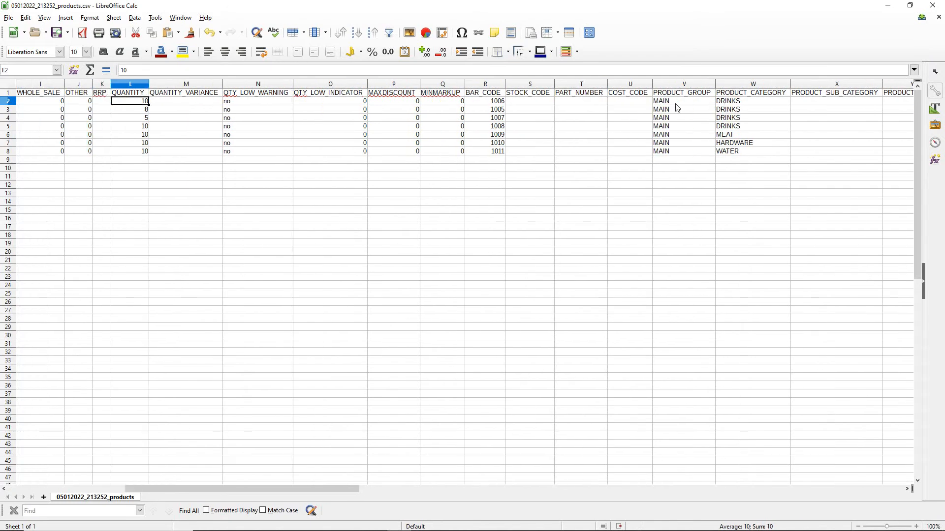
key("Left")
key("Left")
key("Left")
key("Left")
key("Left")
key("Left")
key("Left")
key("Left")
key("Left")
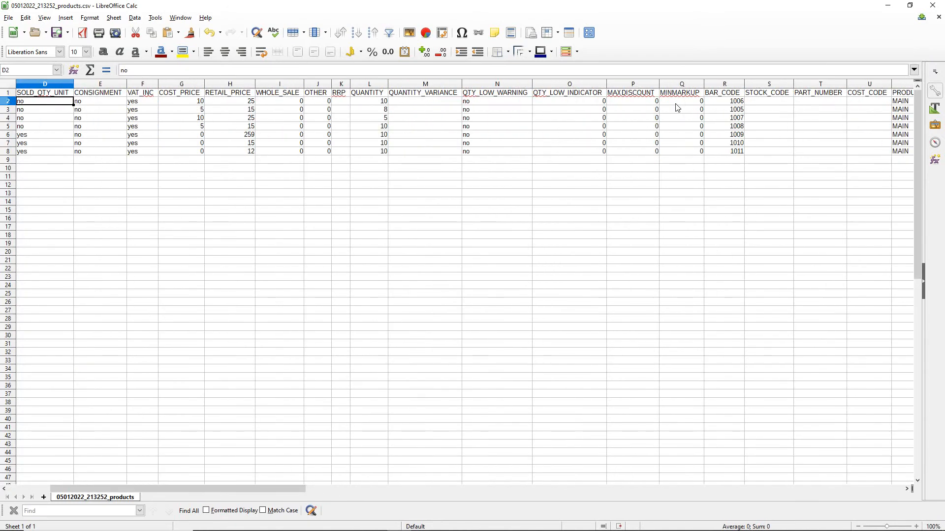
key("Right")
key("Right")
key("Right")
key("Right")
key("Right")
key("Right")
key("Right")
key("Right")
key("Right")
key("Right")
key("Right")
key("Right")
key("Right")
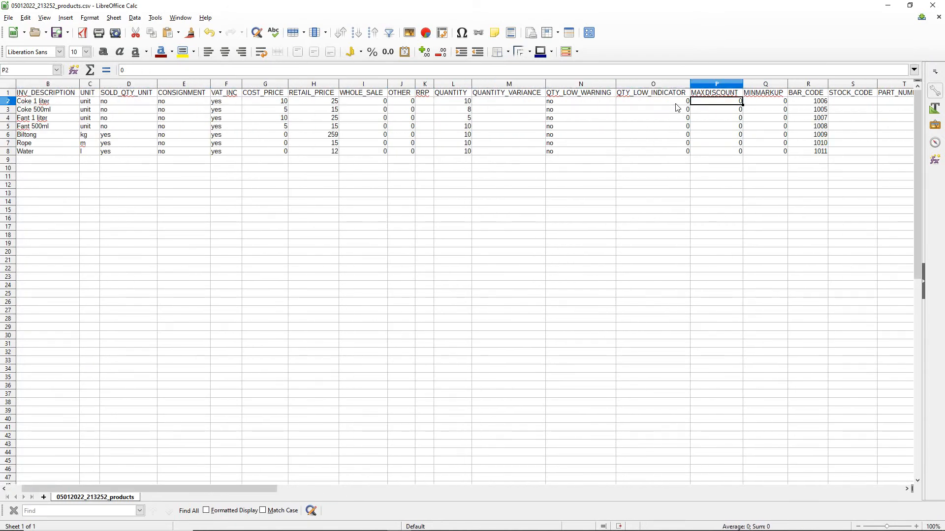
Examine the QTY_LOW_WARNING, QTY_LOW_INDICATOR and MAXDISCOUNT columns
left_click_drag(257, 489, 296, 492)
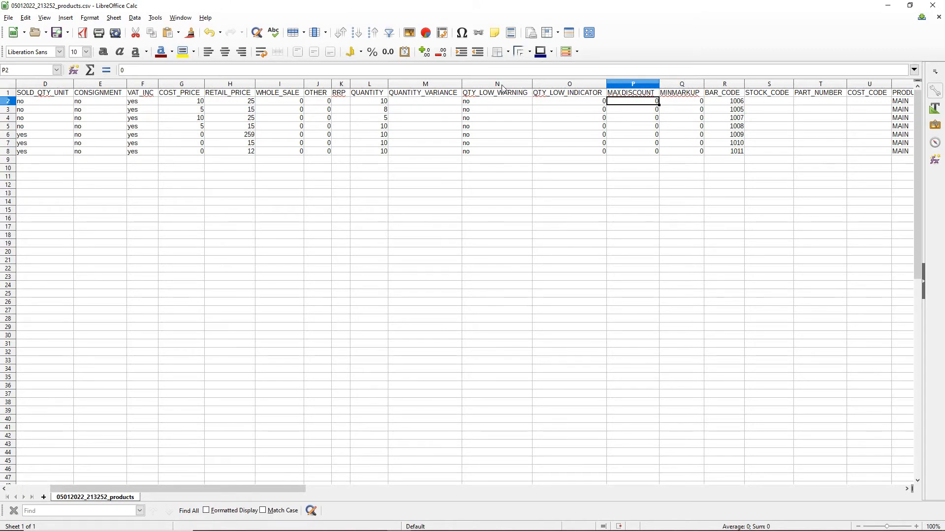
left_click_drag(506, 84, 637, 85)
left_click(524, 151)
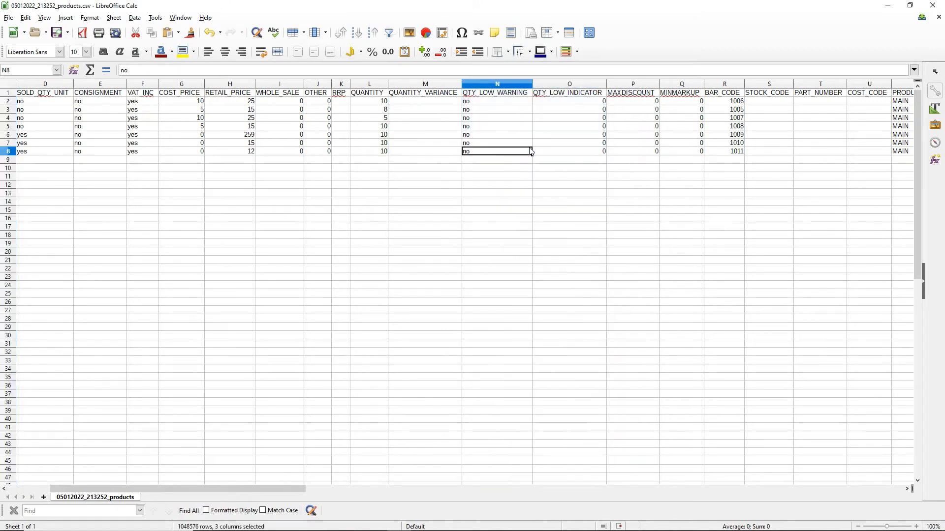
left_click(498, 94)
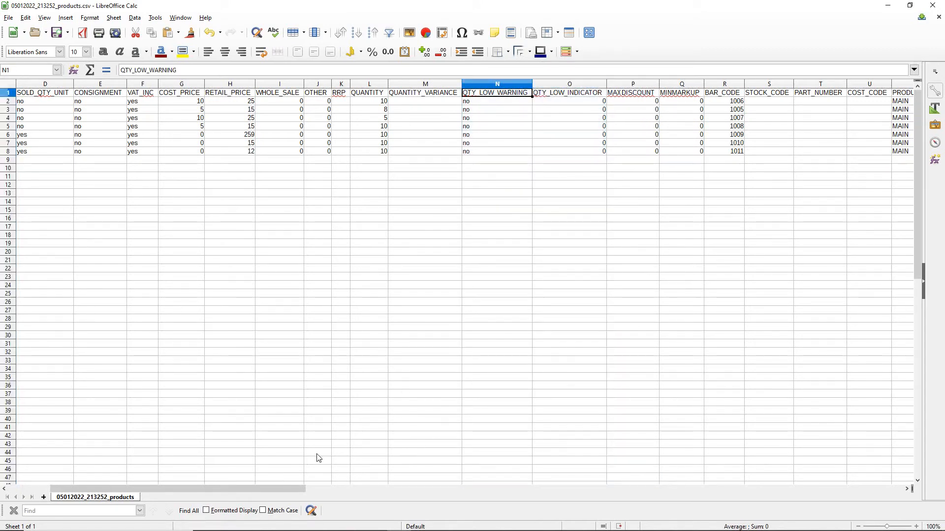
Examine the BAR_CODE entries of all products and the COST_CODE column
left_click_drag(272, 495, 359, 492)
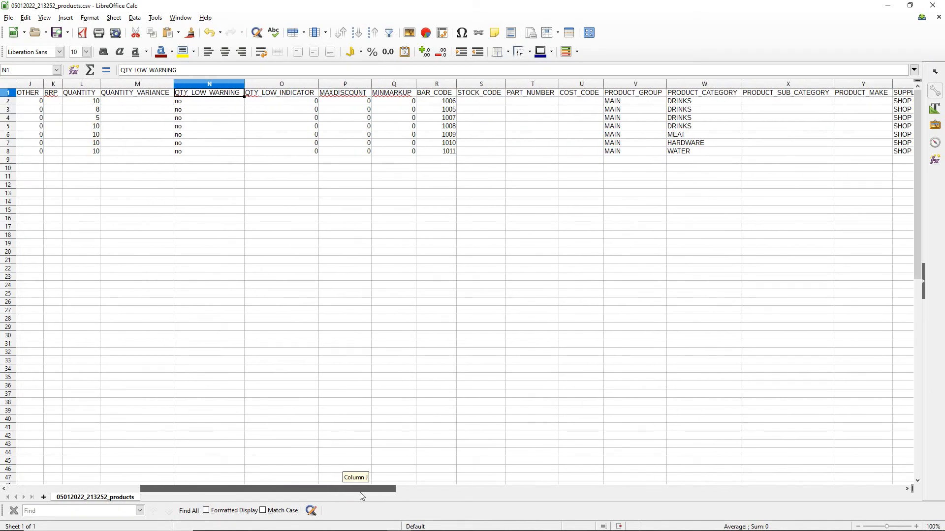
left_click_drag(448, 101, 449, 151)
left_click(519, 153)
left_click_drag(448, 102, 449, 152)
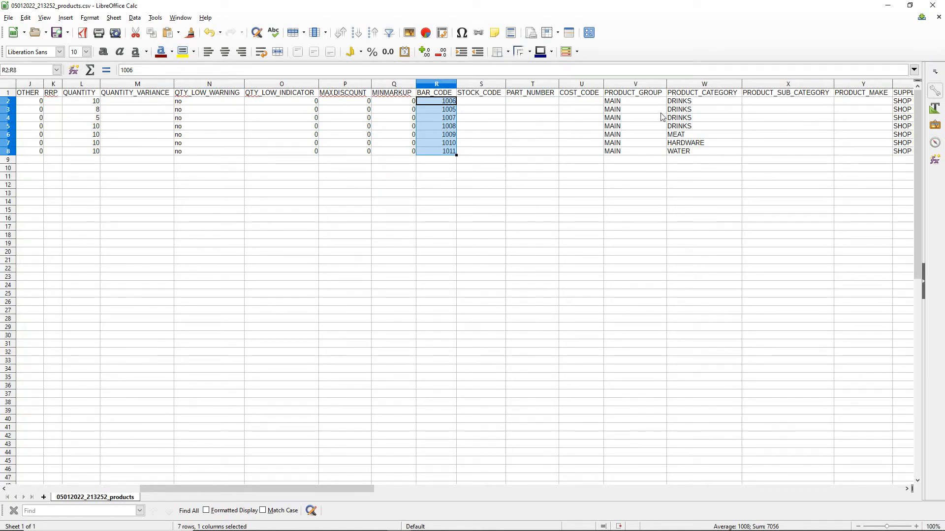
left_click(580, 95)
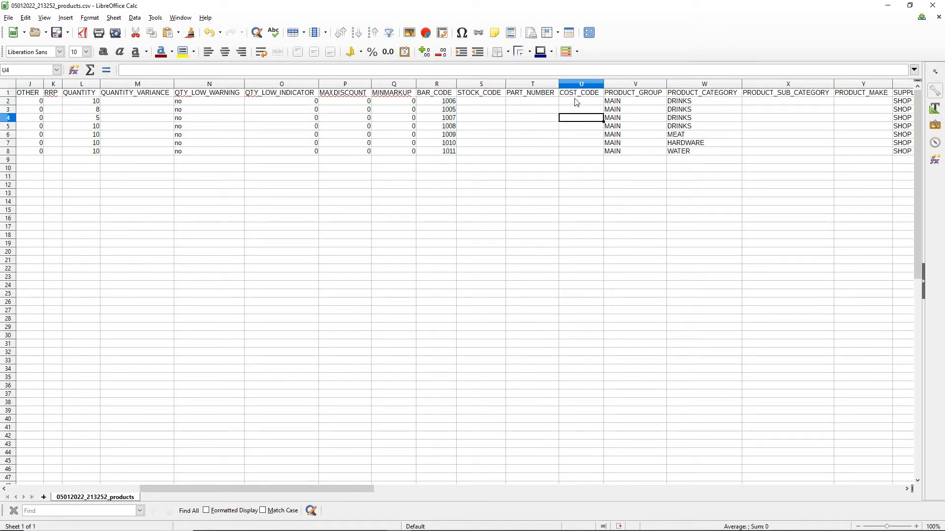
left_click_drag(578, 94, 584, 158)
left_click(610, 163)
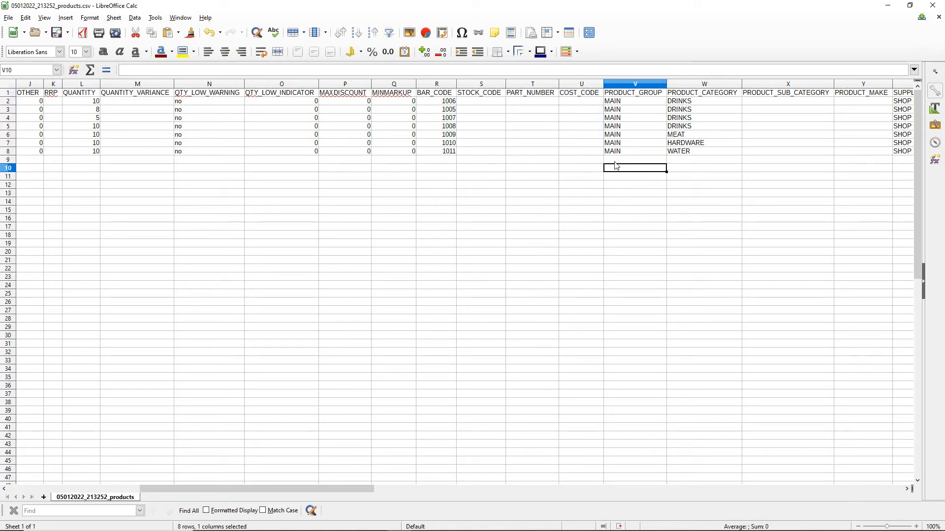
Compare the PRODUCT_GROUP and PRODUCT_CATEGORY entries of the drinks with those of Biltong, Rope and Water
left_click(633, 126)
key("Up")
key("Up")
key("Up")
key("Right")
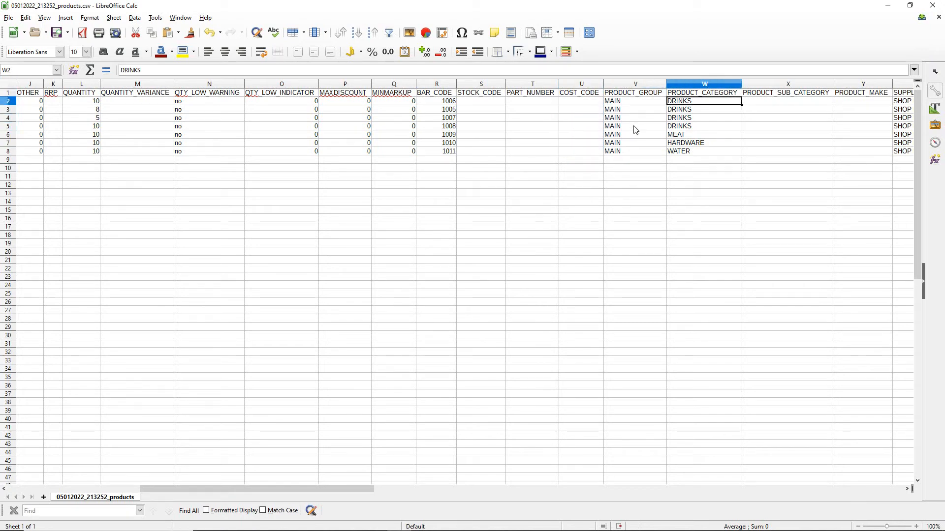
key("Down")
key("Down")
key("Down")
key("Down")
key("Down")
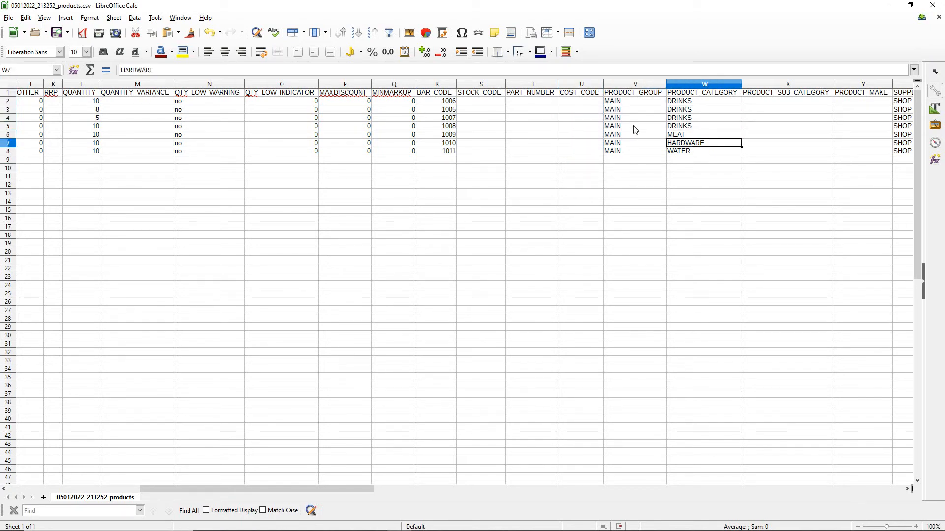
key("Right")
key("Left")
key("Right")
key("Left")
key("Left")
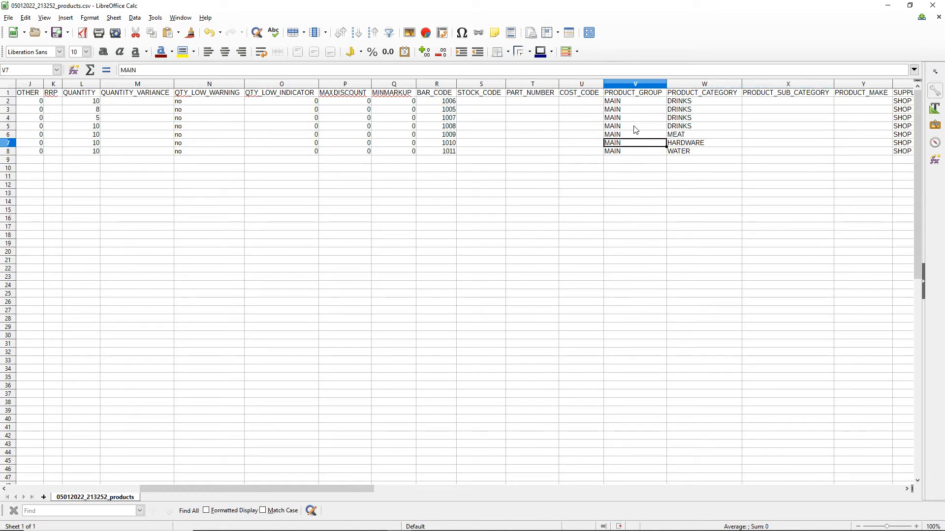
left_click_drag(678, 134, 687, 152)
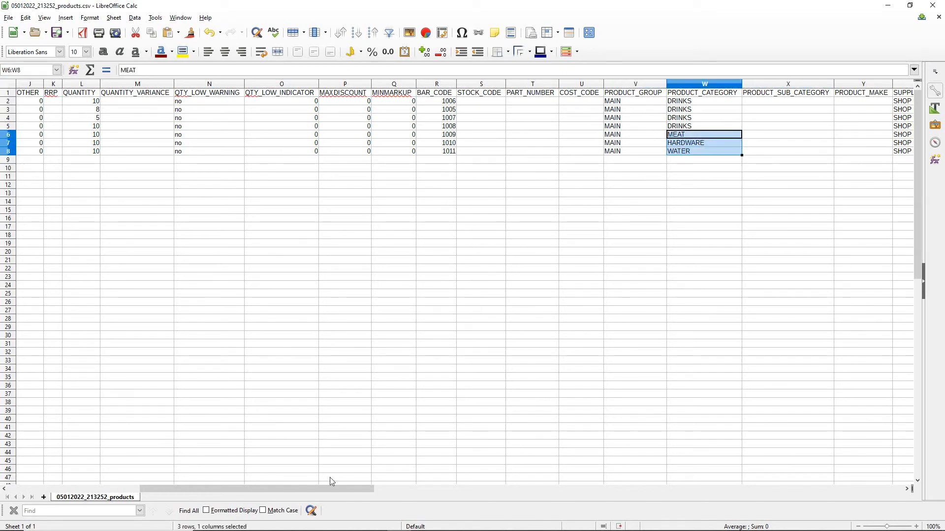
Go through the SUPPLIER column and the columns after it, from NEW_PRODUCT_NAME to CASESIZE
left_click_drag(344, 488, 454, 492)
left_click(578, 129)
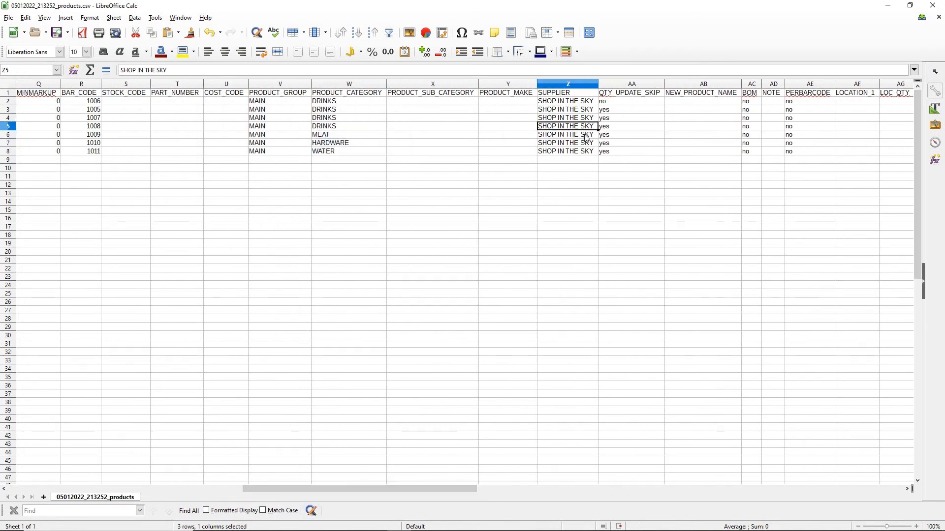
key("Right")
key("Right")
key("Right")
key("Right")
key("Right")
key("Right")
key("Right")
key("Right")
key("Right")
key("Right")
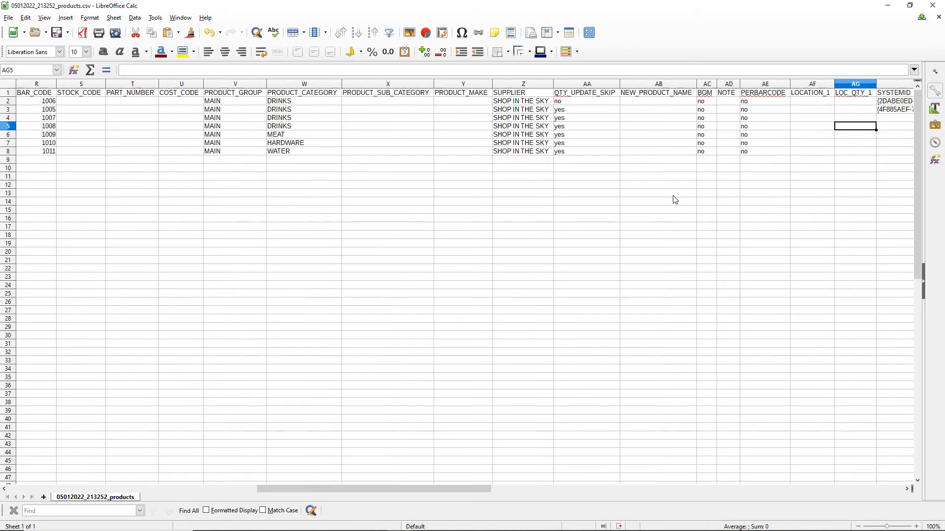
key("Left")
key("Up")
key("Up")
key("Up")
key("Left")
key("Left")
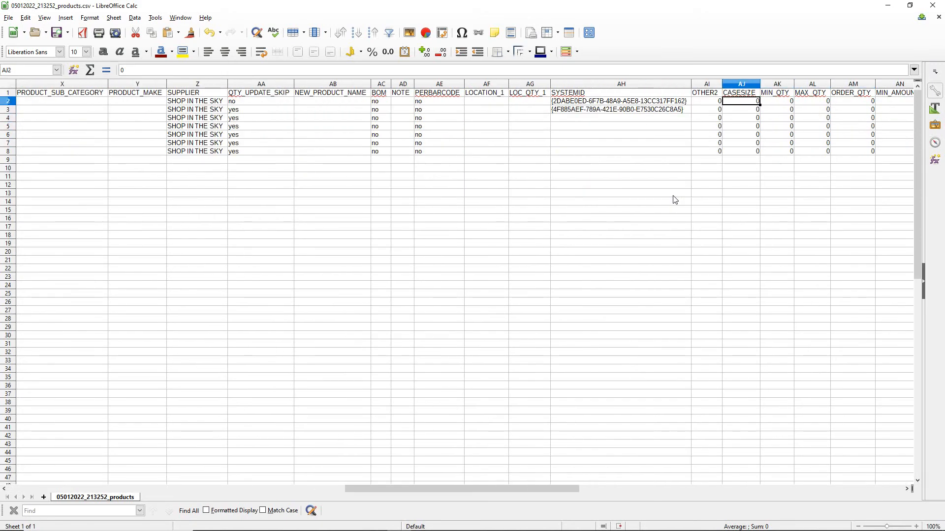
Examine the SYSTEMID column, comparing the filled cells of the first two products with the empty cells below
key("Left")
key("Left")
key("Left")
key("Right")
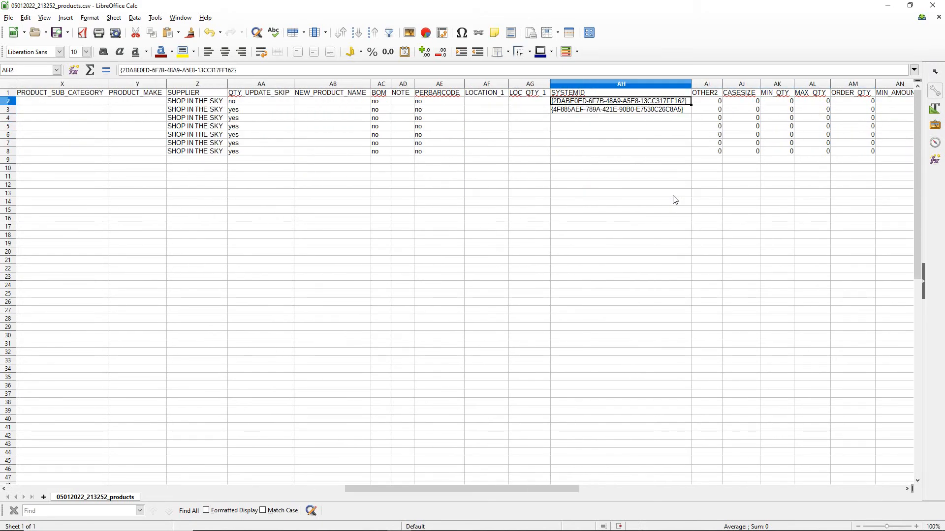
left_click(638, 143)
left_click_drag(609, 105, 607, 114)
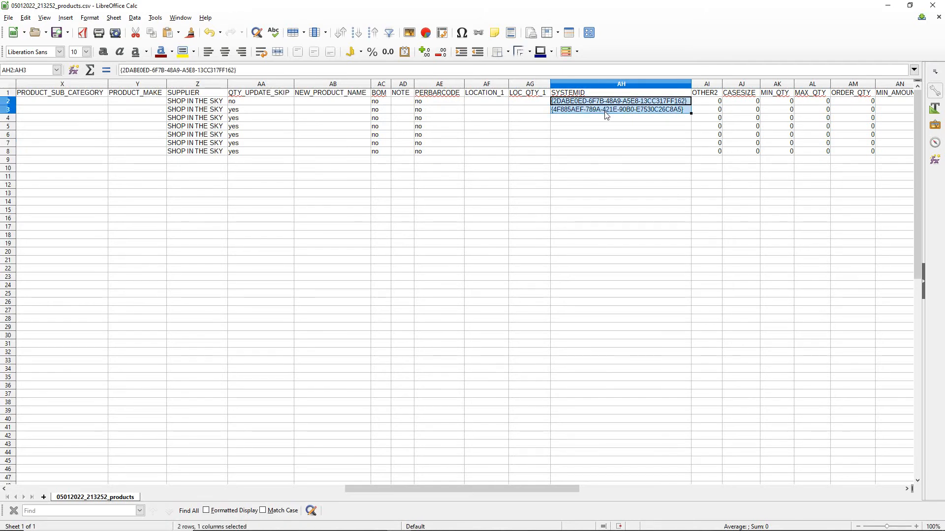
left_click(613, 171)
left_click(594, 88)
left_click(615, 185)
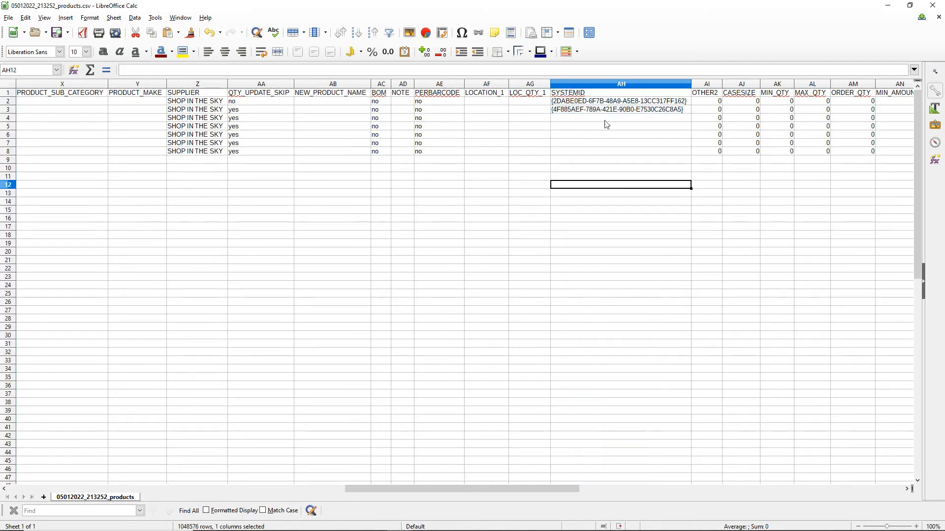
left_click_drag(606, 102, 595, 115)
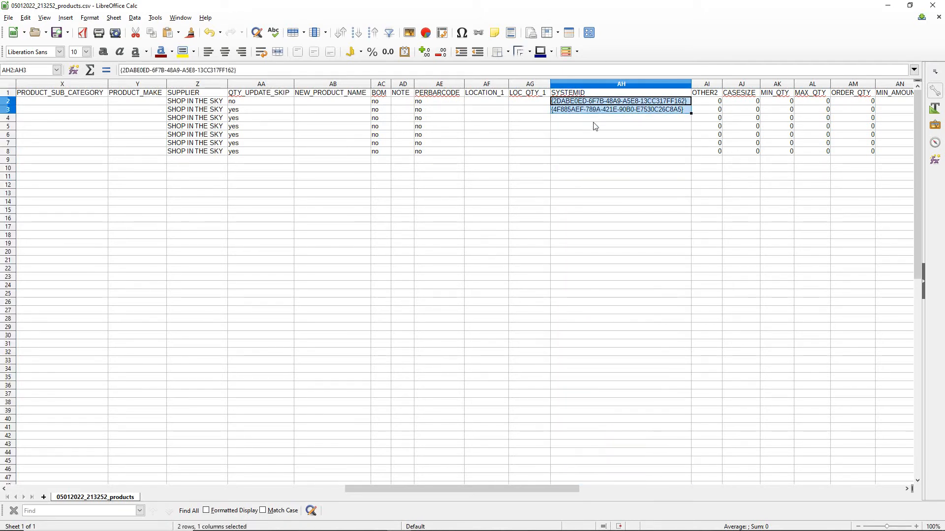
left_click_drag(599, 119, 591, 156)
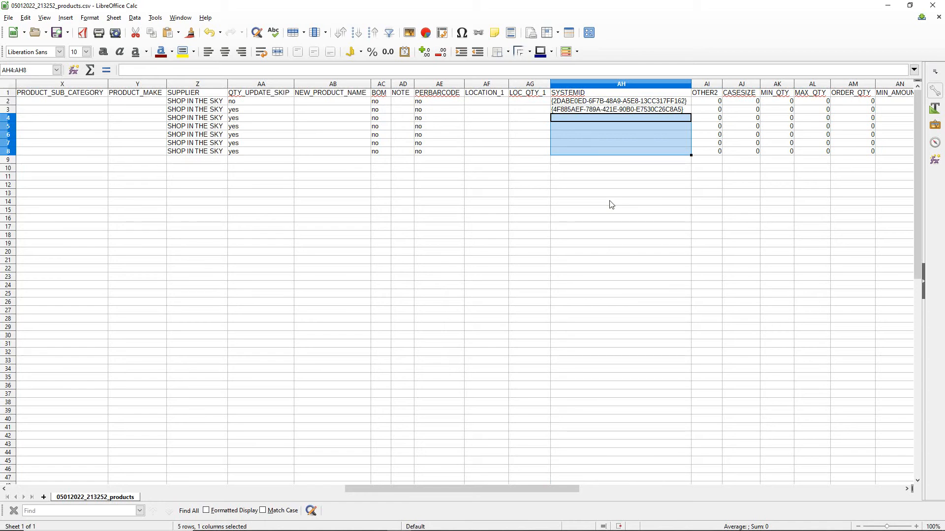
left_click_drag(604, 98, 602, 110)
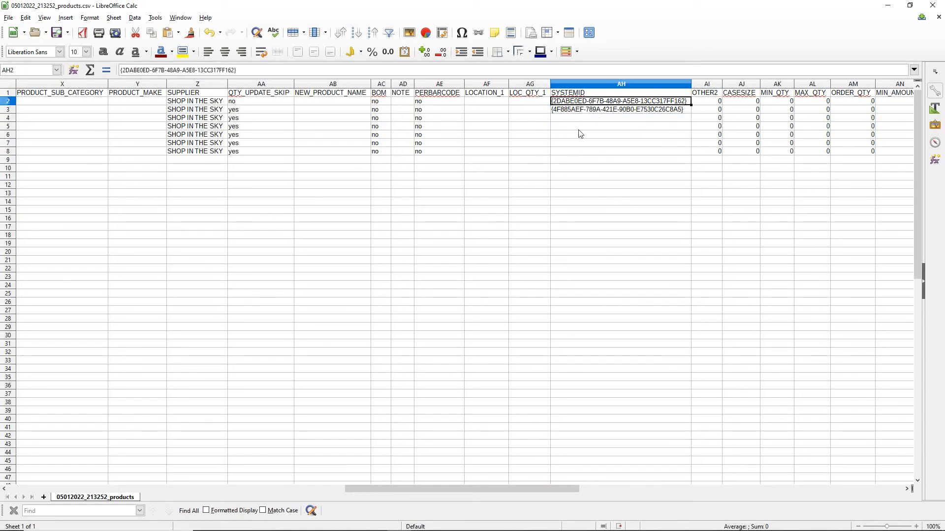
left_click_drag(546, 335, 554, 403)
left_click(601, 266)
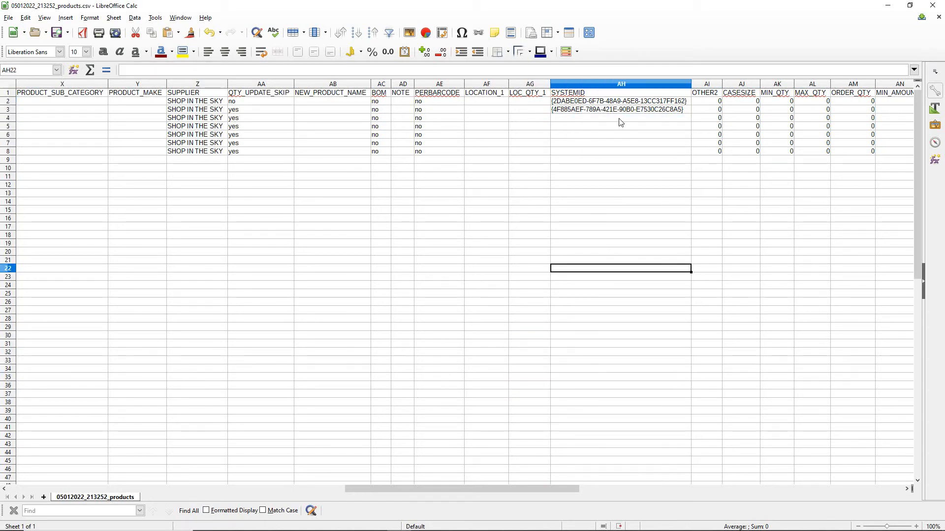
mouse_move(613, 103)
left_mouse_down()
mouse_move(610, 122)
mouse_move(612, 113)
left_mouse_up()
left_click(626, 152)
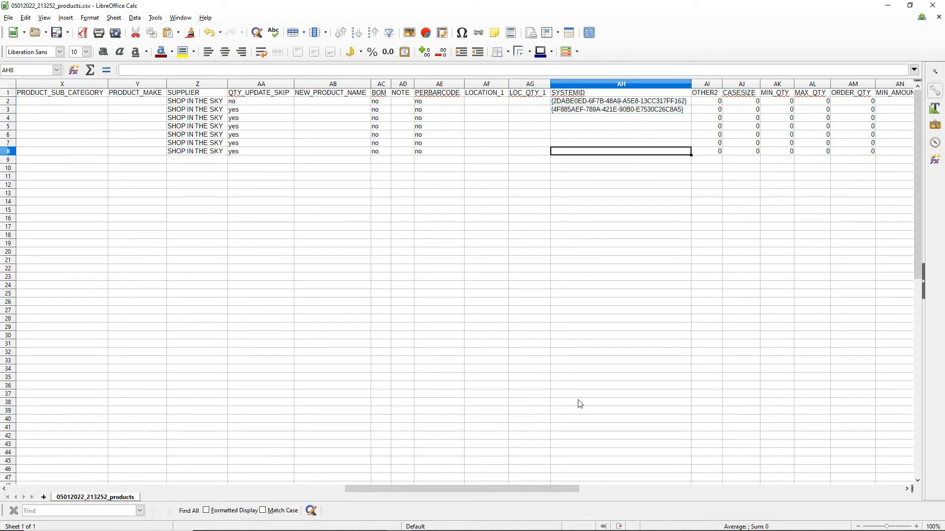
Return to the first columns of the products CSV and close the spreadsheet, switching back to the Bizzfo inventory
left_click(542, 484)
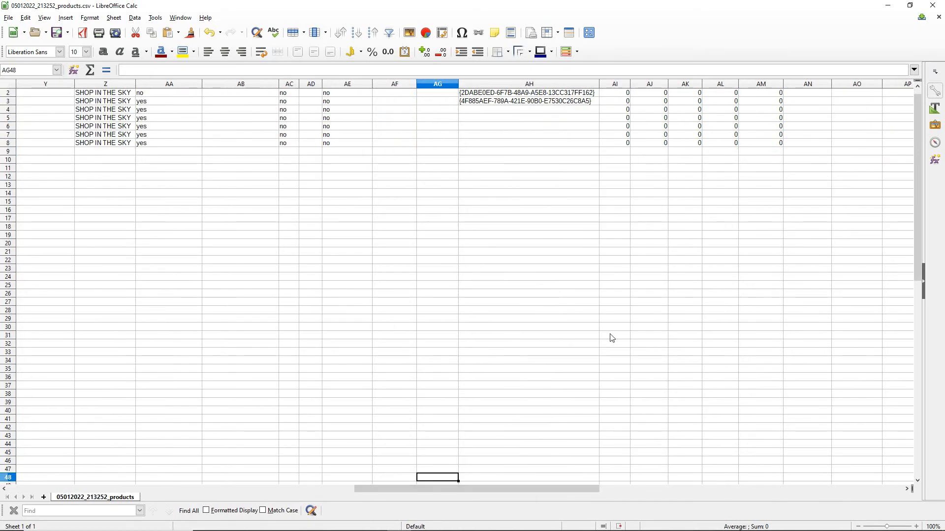
left_click_drag(568, 486, 155, 495)
left_click(274, 226)
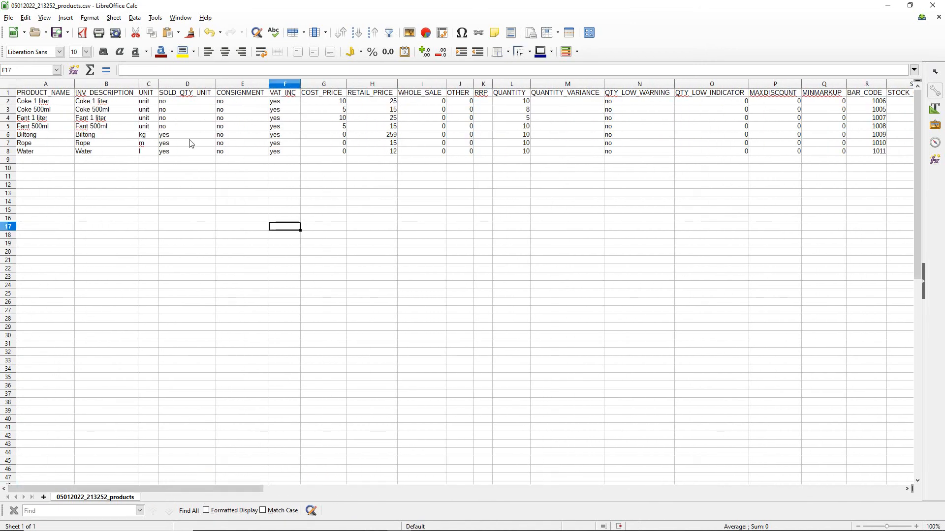
left_click(932, 5)
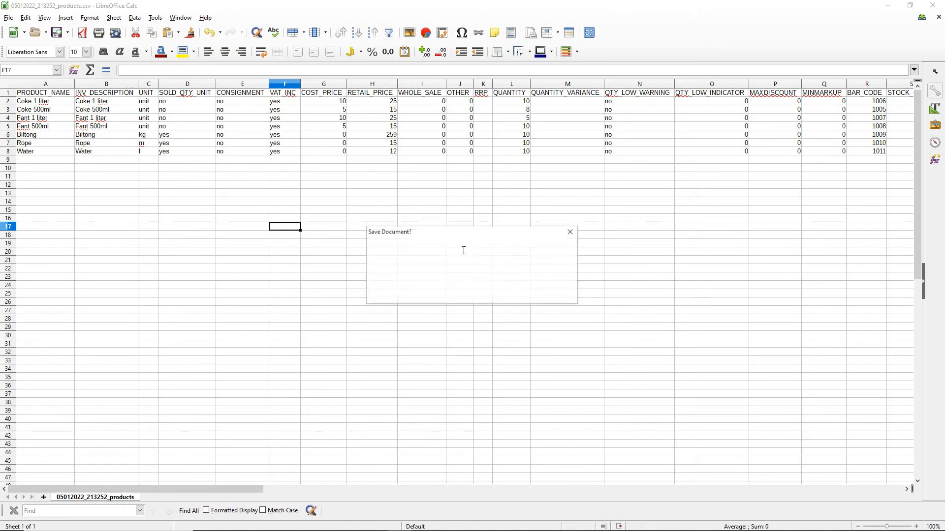
left_click(471, 294)
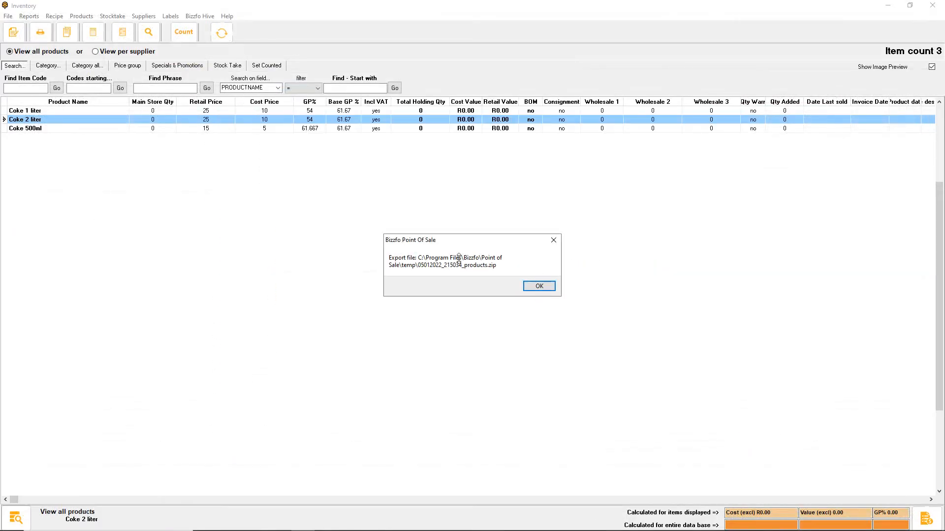
Dismiss the export message and import the product file 05012022_213252_products.csv from C:\temp into the inventory
left_click(539, 287)
left_click(7, 15)
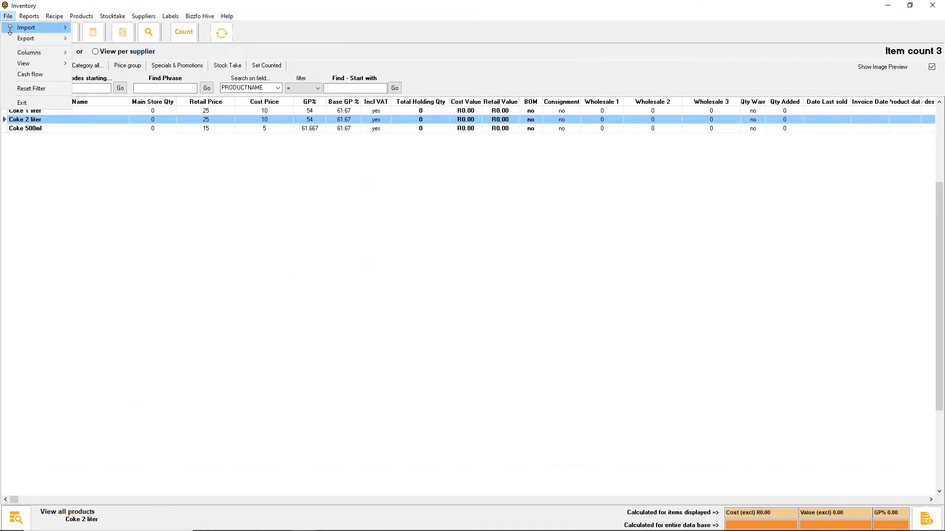
mouse_move(19, 28)
left_click(114, 27)
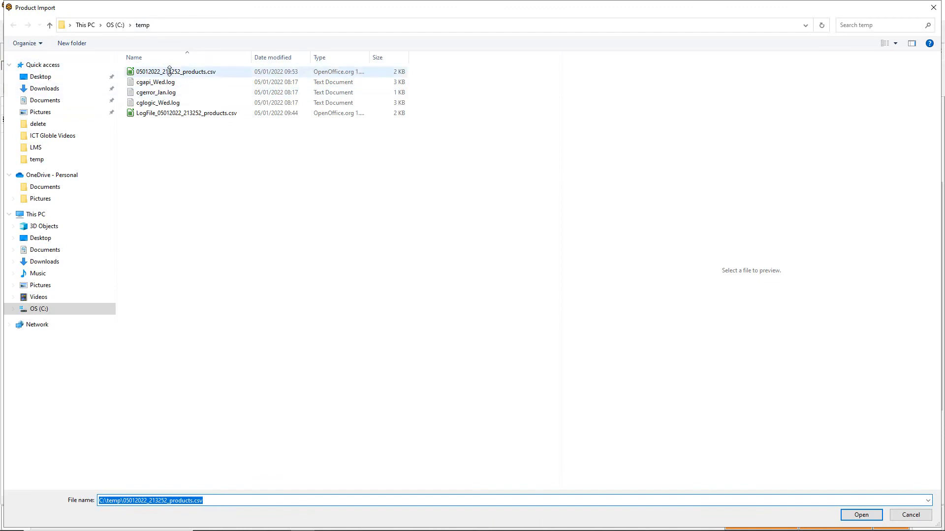
left_click(212, 72)
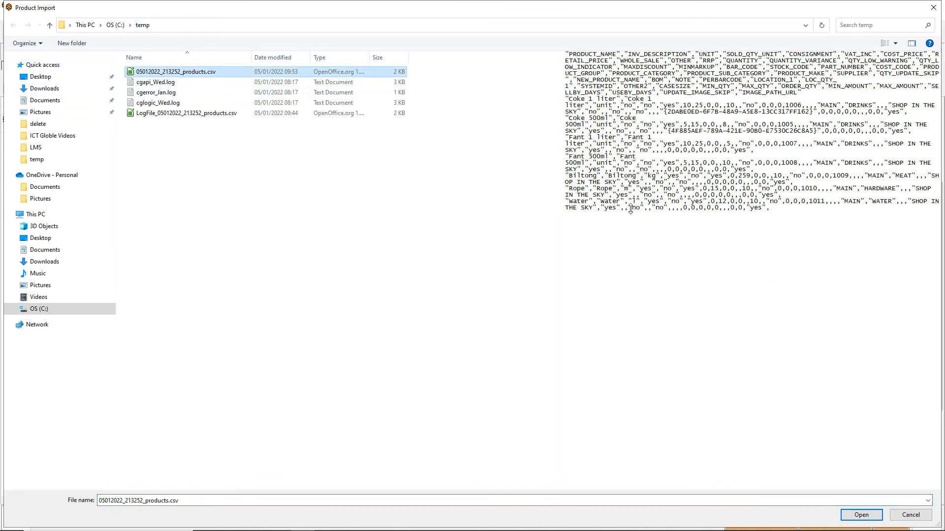
left_click(860, 515)
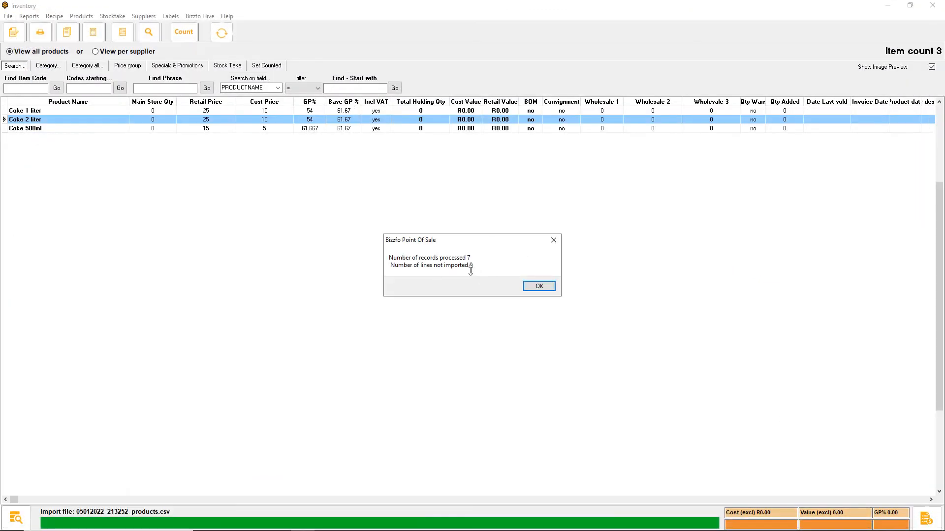
left_click(537, 285)
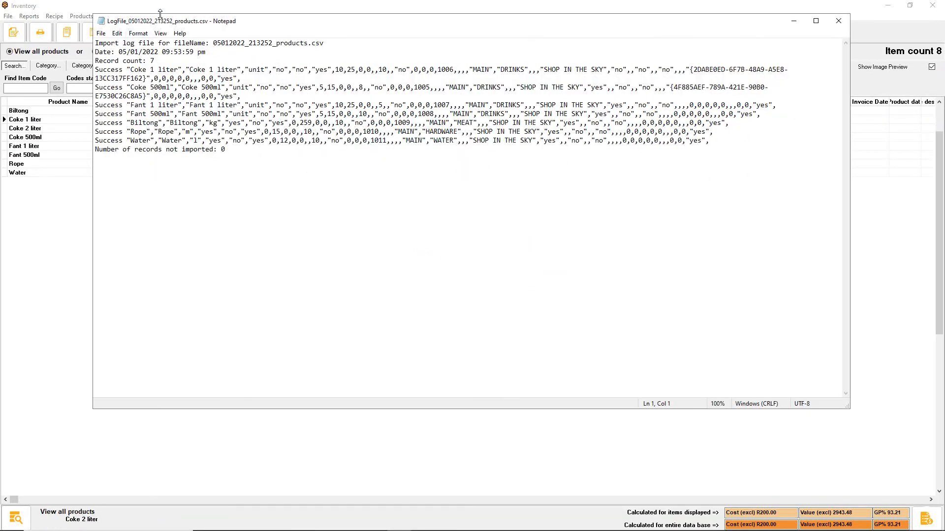
Check the import log's status entries for Biltong, Fant 1 liter and Coke 500ml, and close the log
double_click(102, 123)
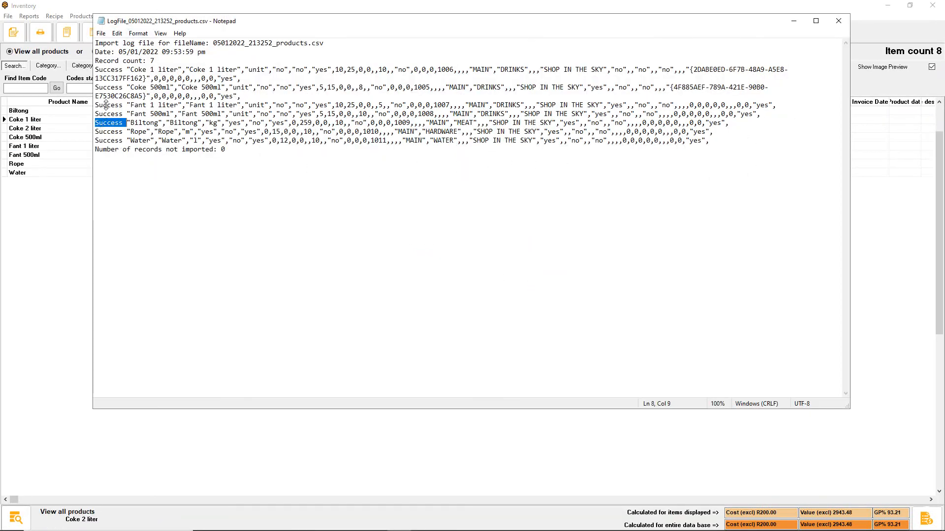
double_click(106, 105)
double_click(108, 88)
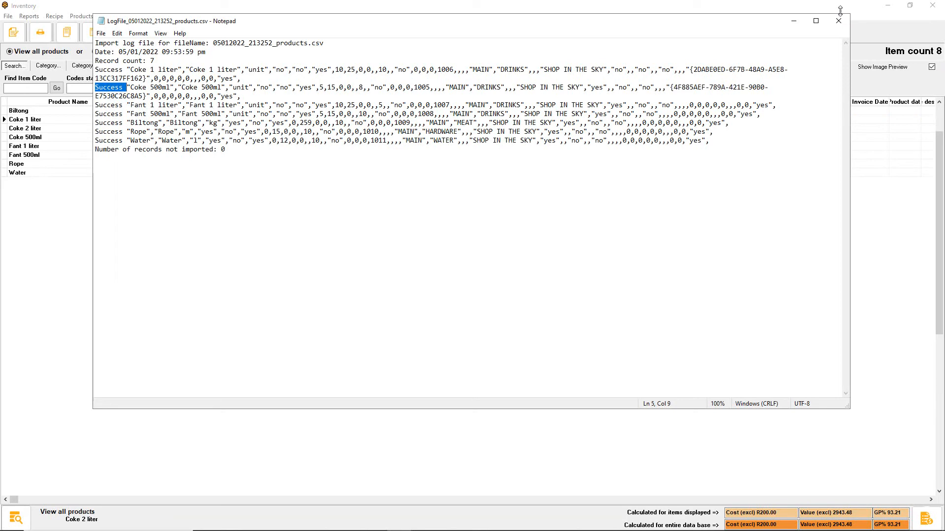
left_click_drag(727, 18, 733, 144)
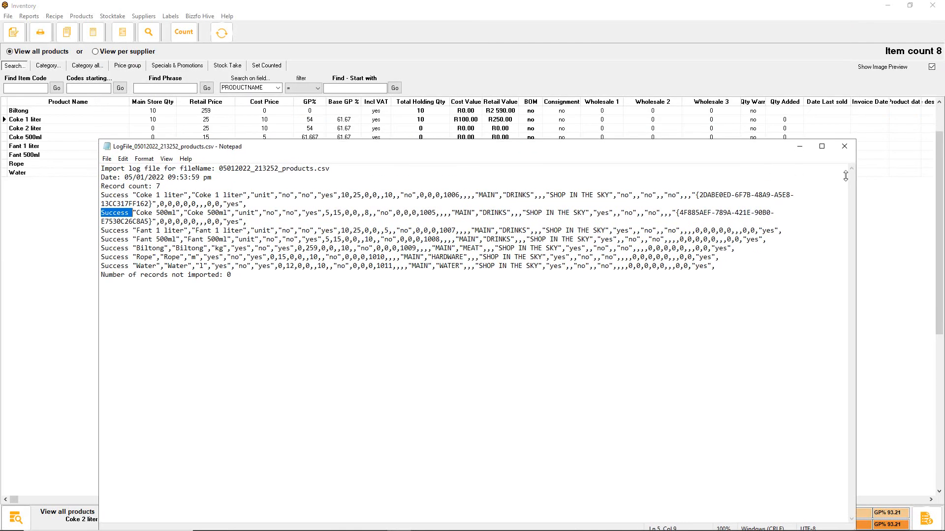
left_click(846, 147)
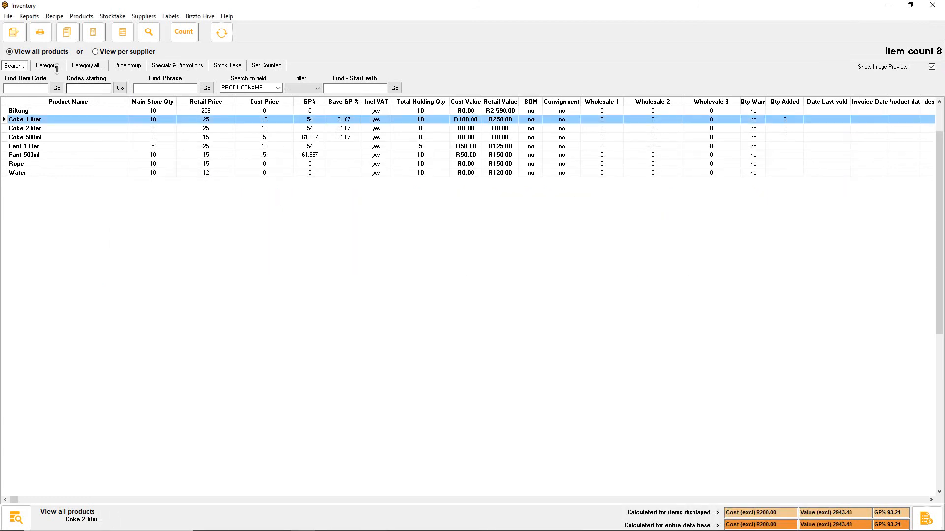
Review the Main Store Qty of the products in the full inventory list, including Coke 1 liter, Biltong, Rope and Fant 500ml
left_click(19, 52)
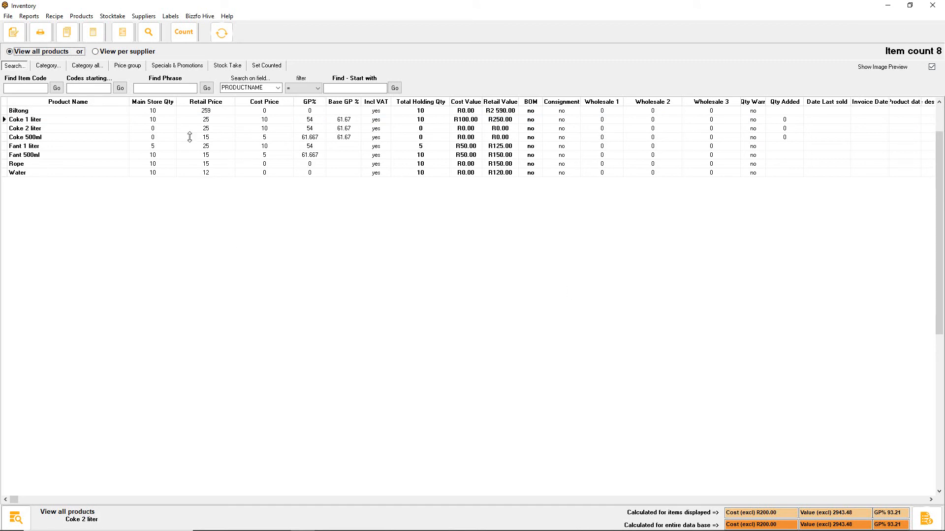
left_click(15, 33)
left_click(239, 137)
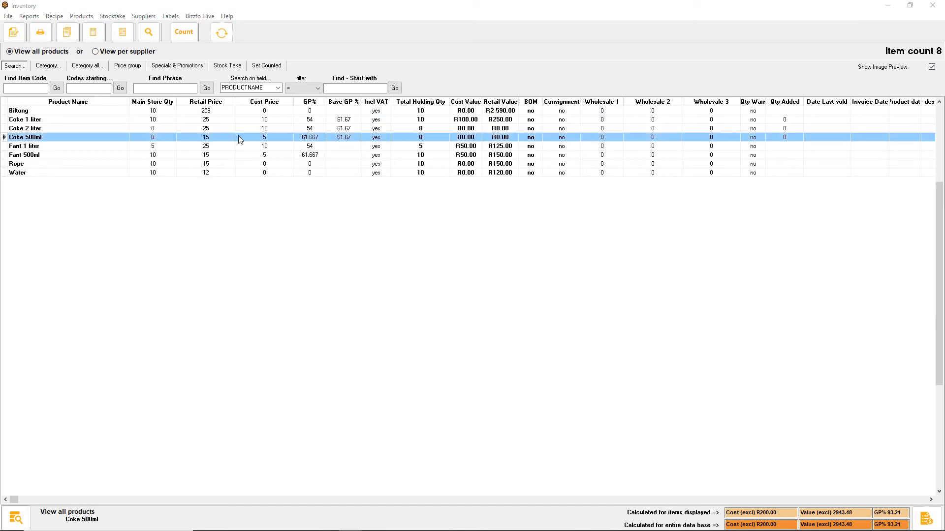
left_click(154, 120)
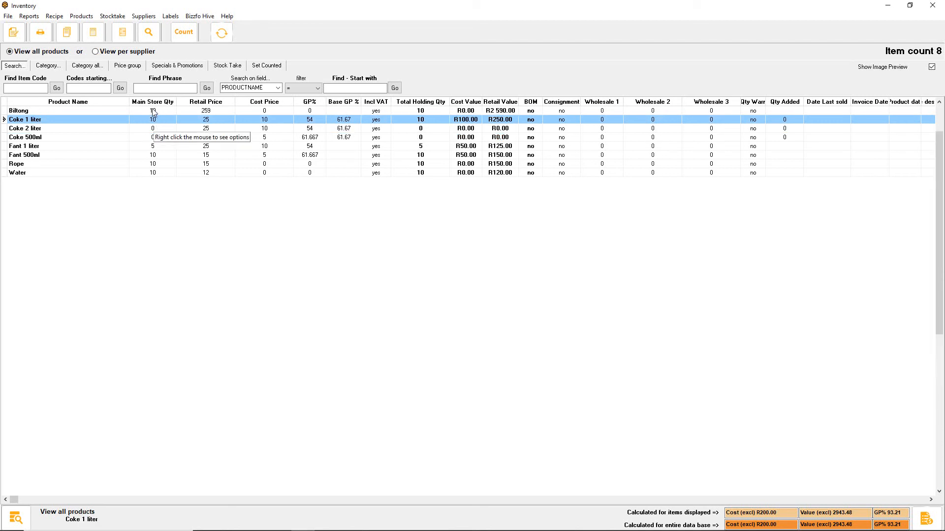
left_click(153, 110)
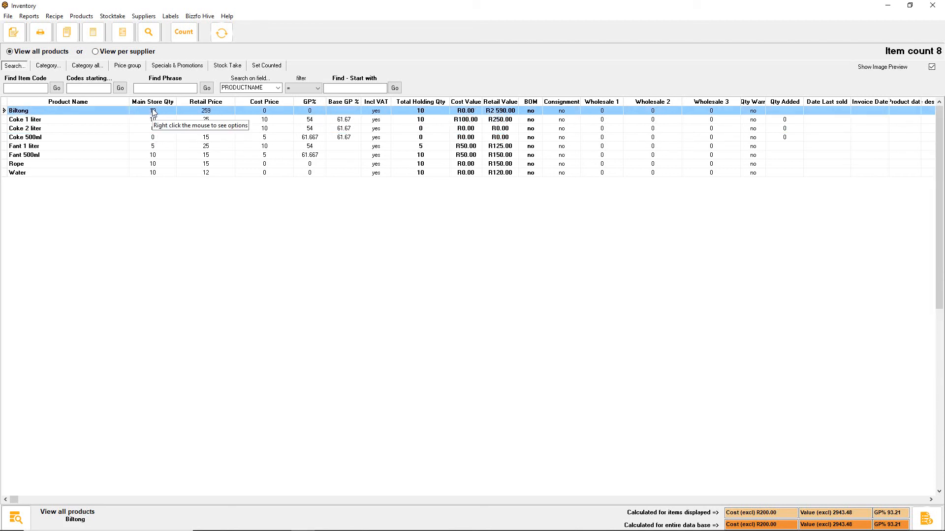
left_click(23, 173)
left_click(31, 165)
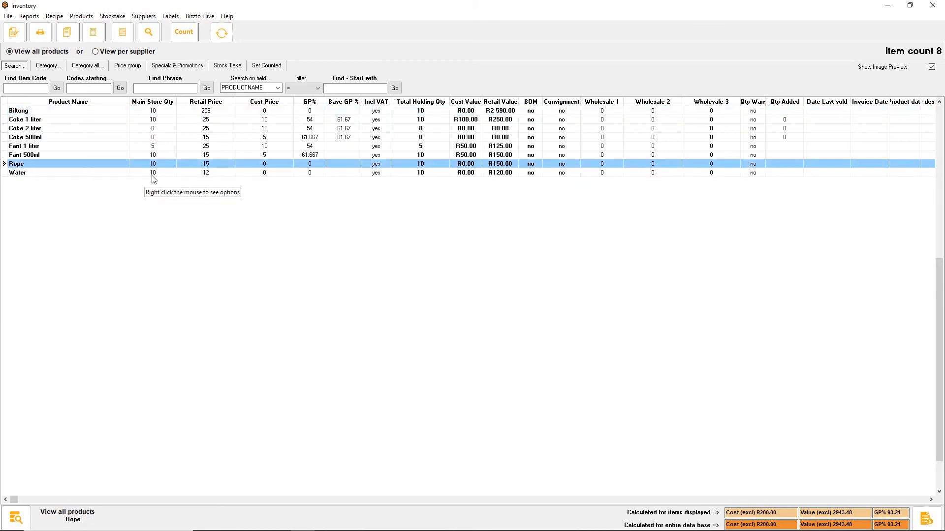
left_click(161, 154)
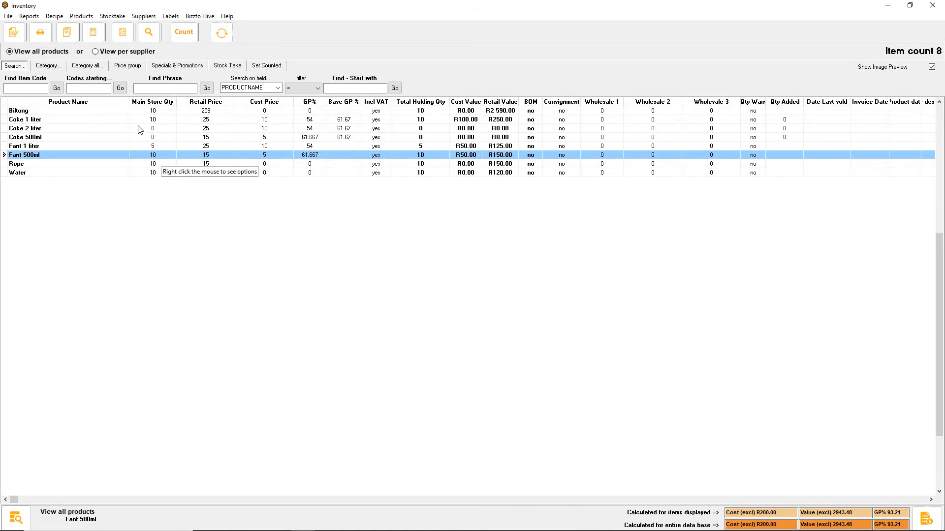
Select all product rows and set every displayed product's quantity to zero
left_click(154, 111)
right_click(154, 112)
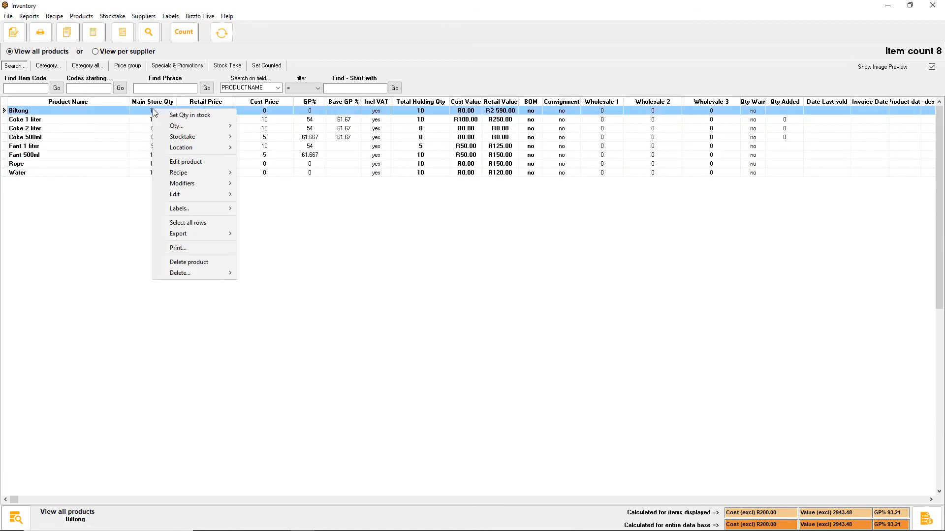
left_click(194, 222)
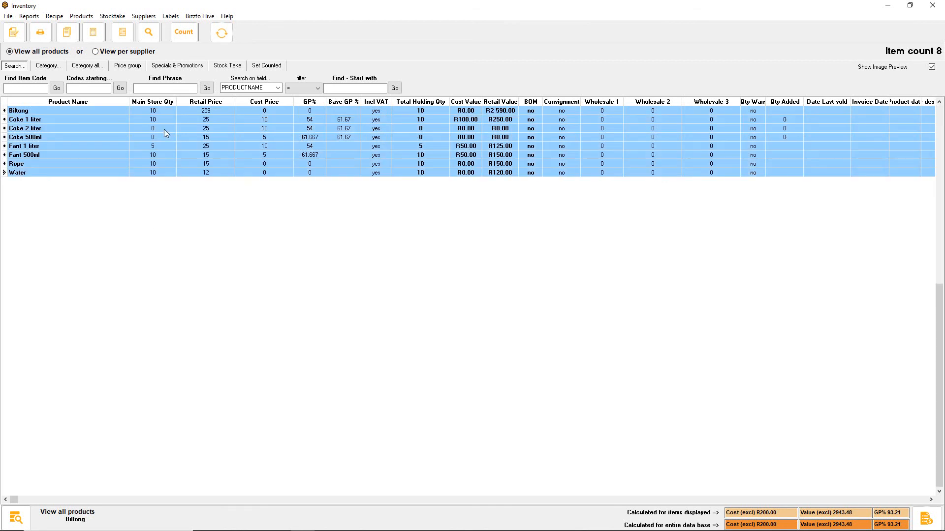
right_click(165, 131)
mouse_move(200, 147)
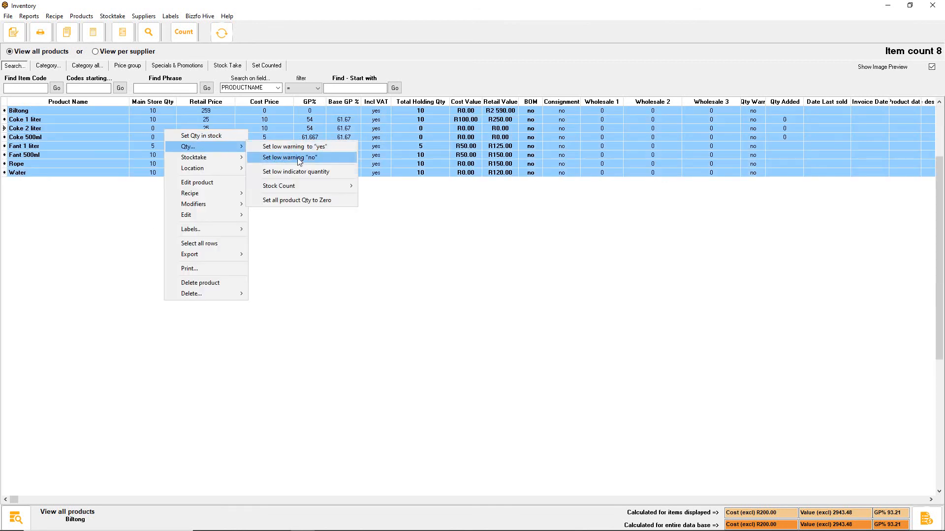
left_click(275, 202)
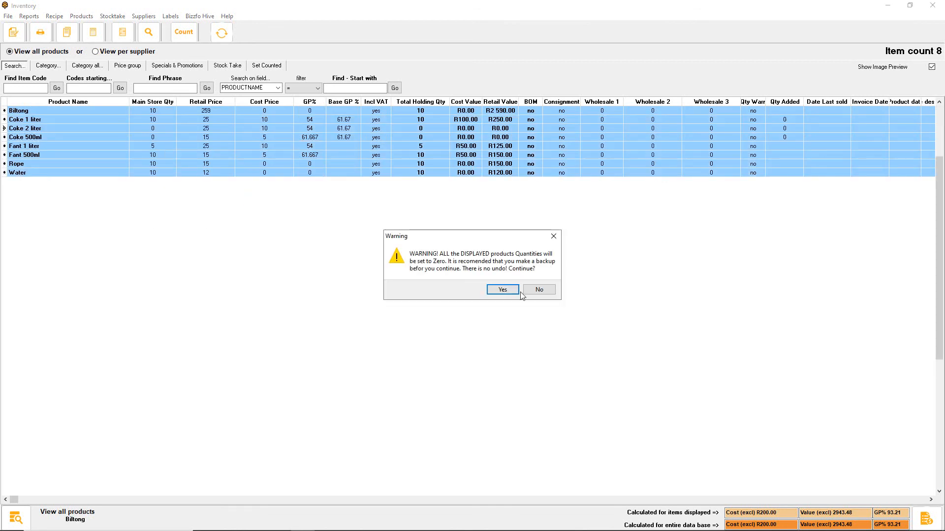
left_click(502, 290)
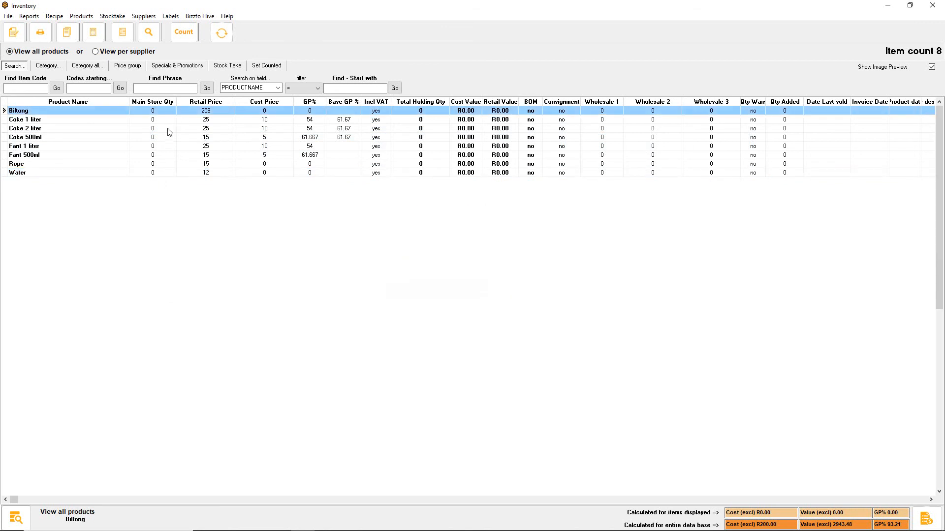
left_click(163, 172)
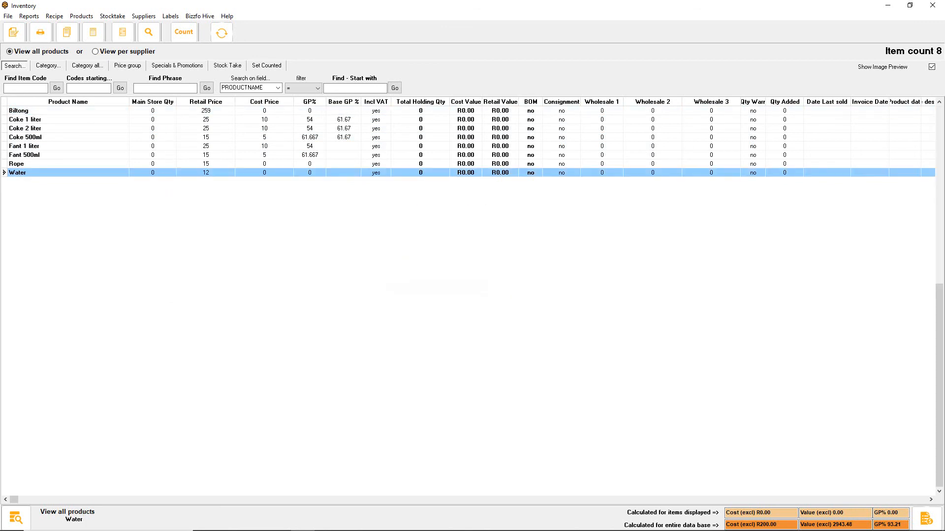
Look through the product options available for Coke 2 liter, including Qty, Location and Delete, without applying any
left_click(202, 128)
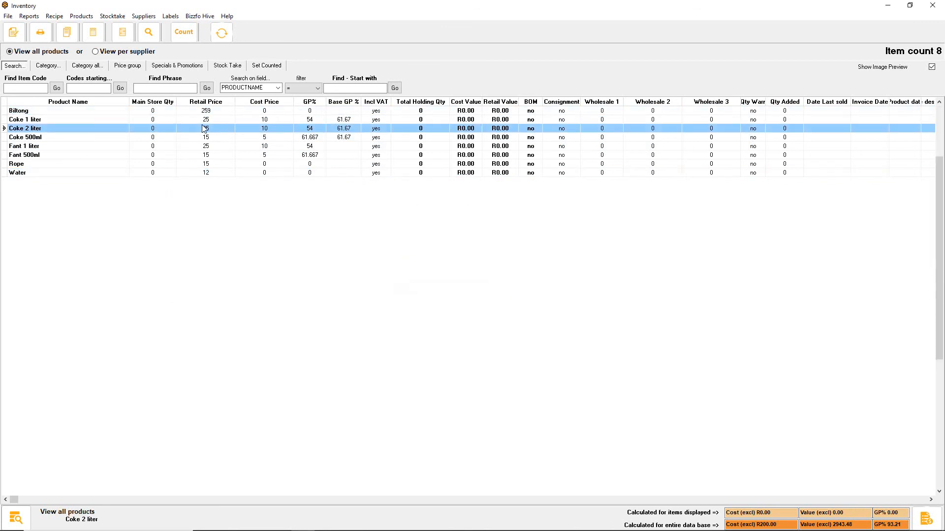
right_click(202, 127)
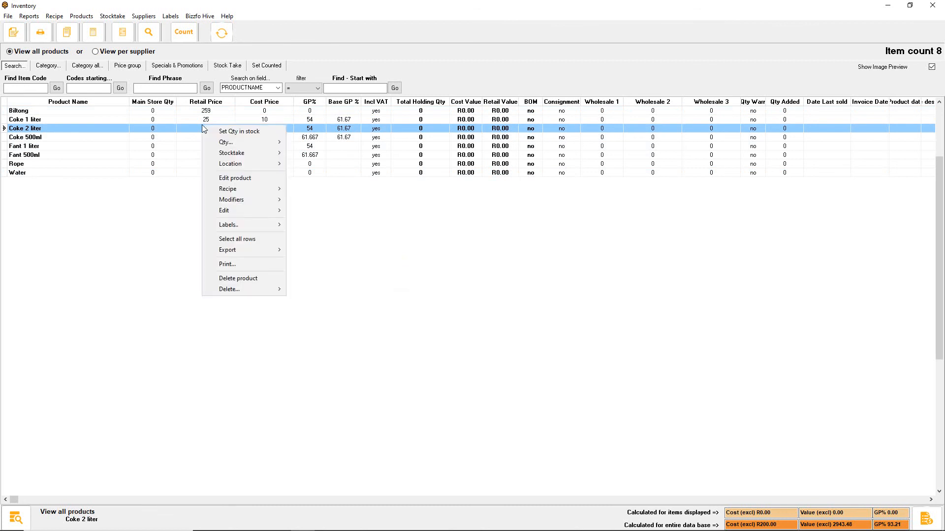
mouse_move(230, 143)
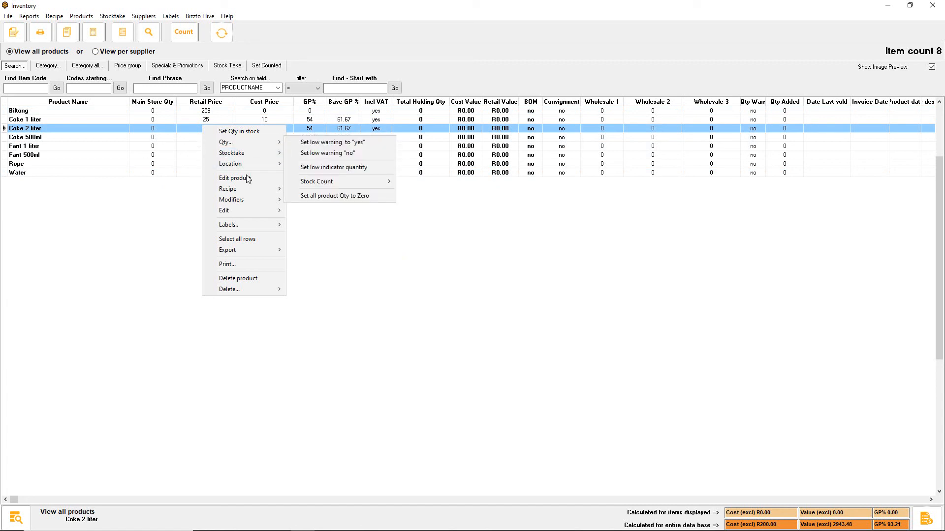
mouse_move(243, 290)
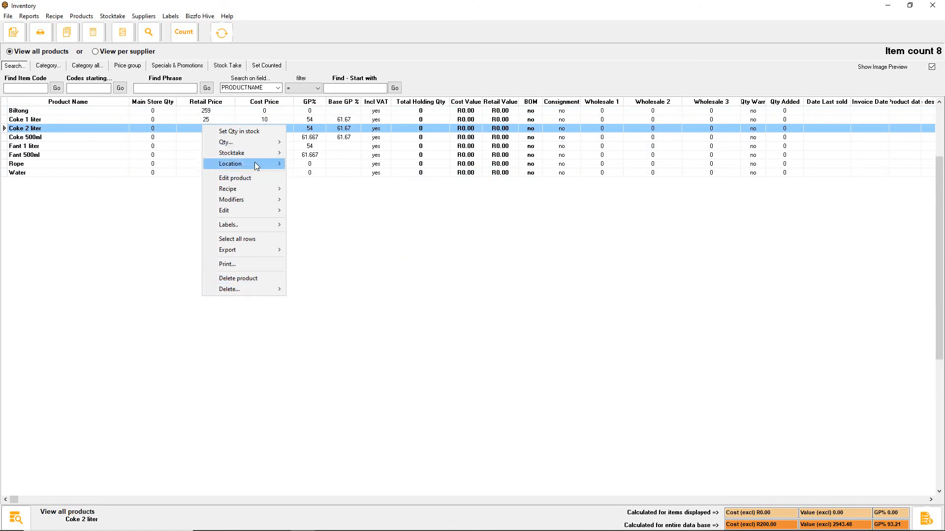
left_click(64, 129)
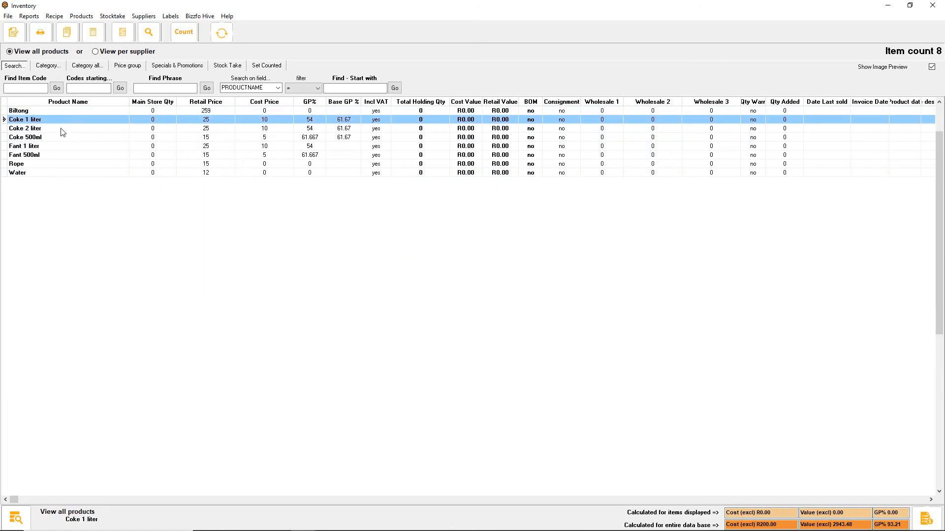